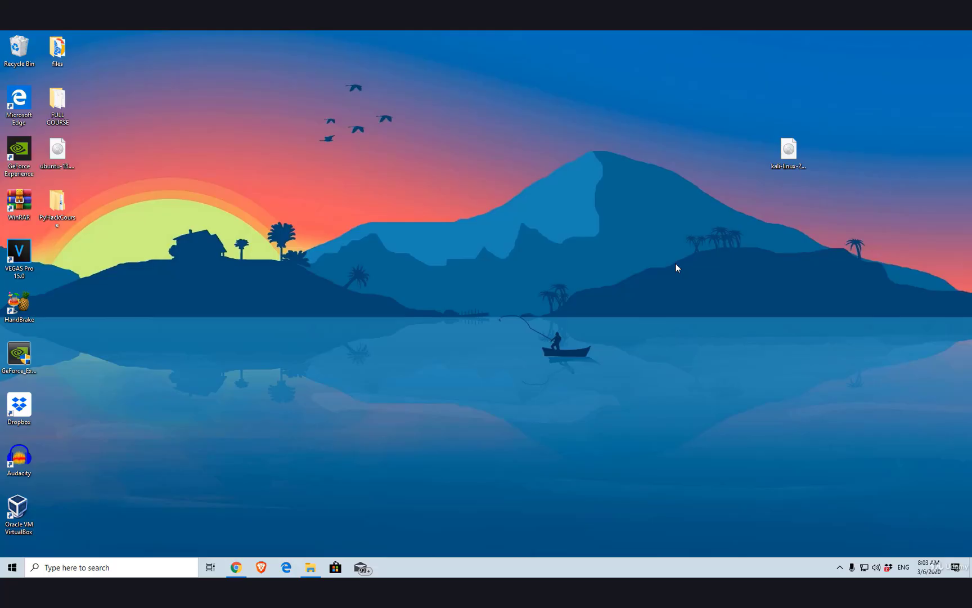
Switch to Chrome and open the VirtualBox 6.1 downloads page on virtualbox.org.
left_click(236, 567)
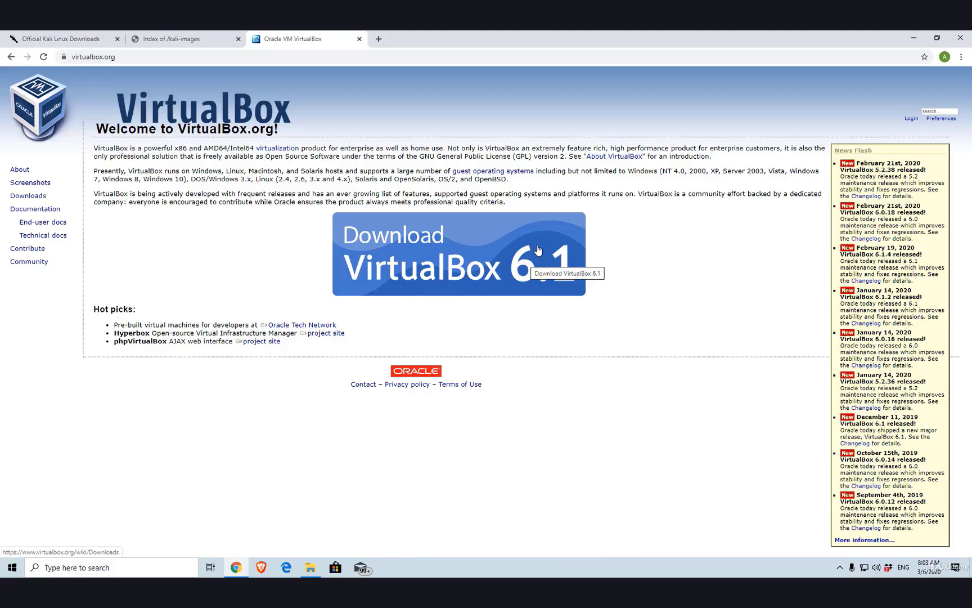
left_click(466, 240)
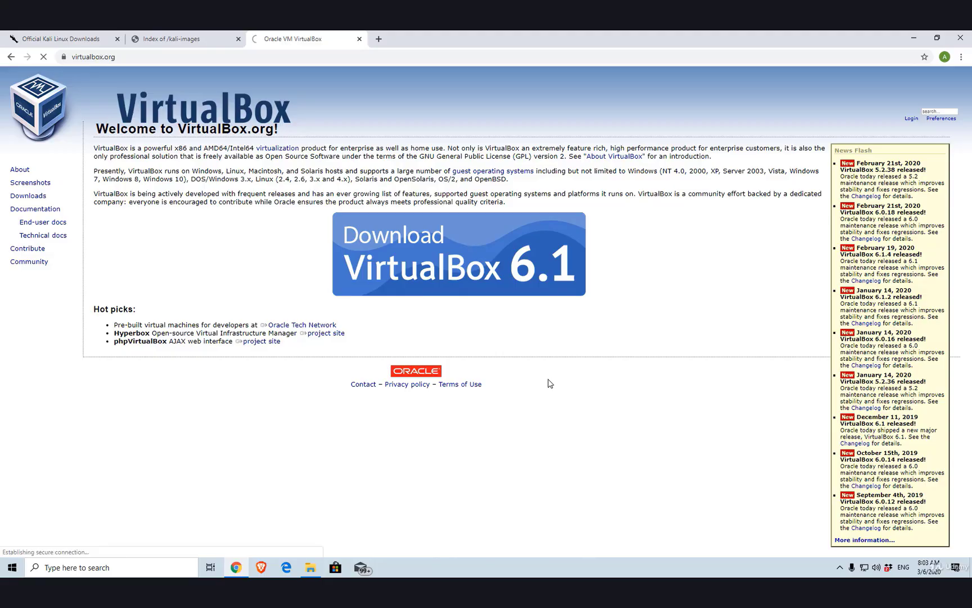
left_click_drag(220, 329, 192, 319)
left_click(192, 319)
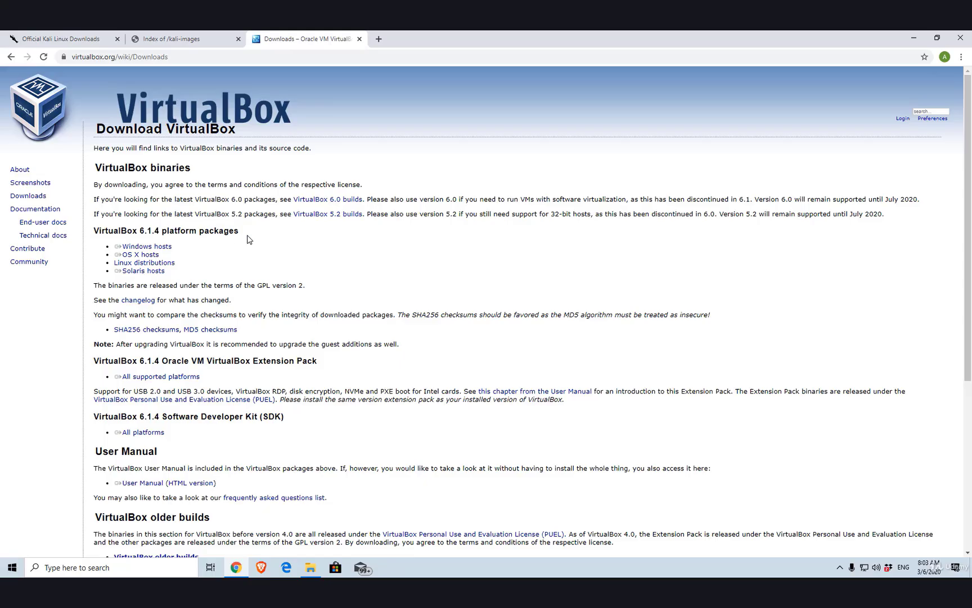
Download the VirtualBox 6.1.4 platform package for Windows hosts.
left_click_drag(211, 251, 116, 249)
left_click(914, 38)
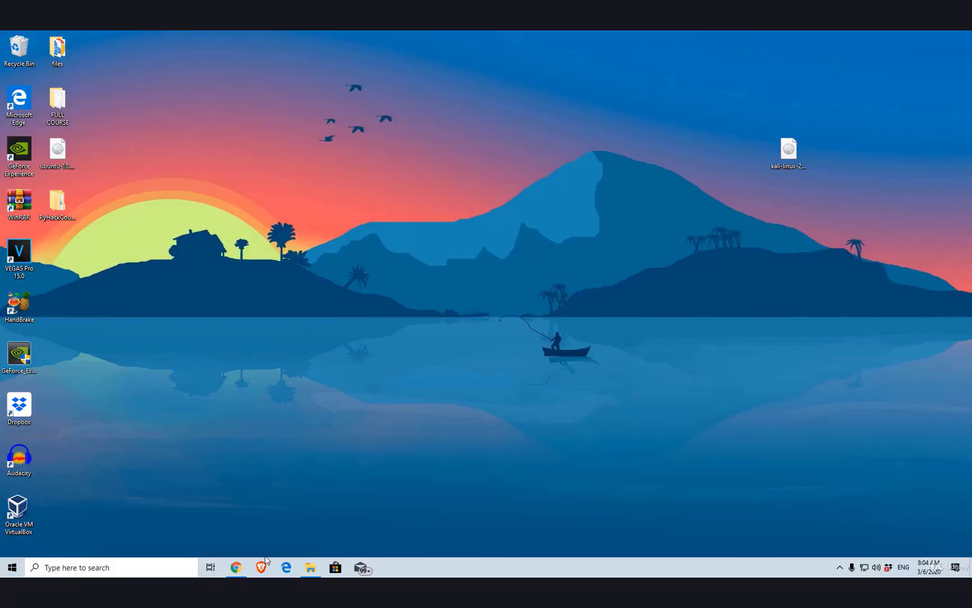
left_click(235, 567)
left_click_drag(113, 246, 172, 248)
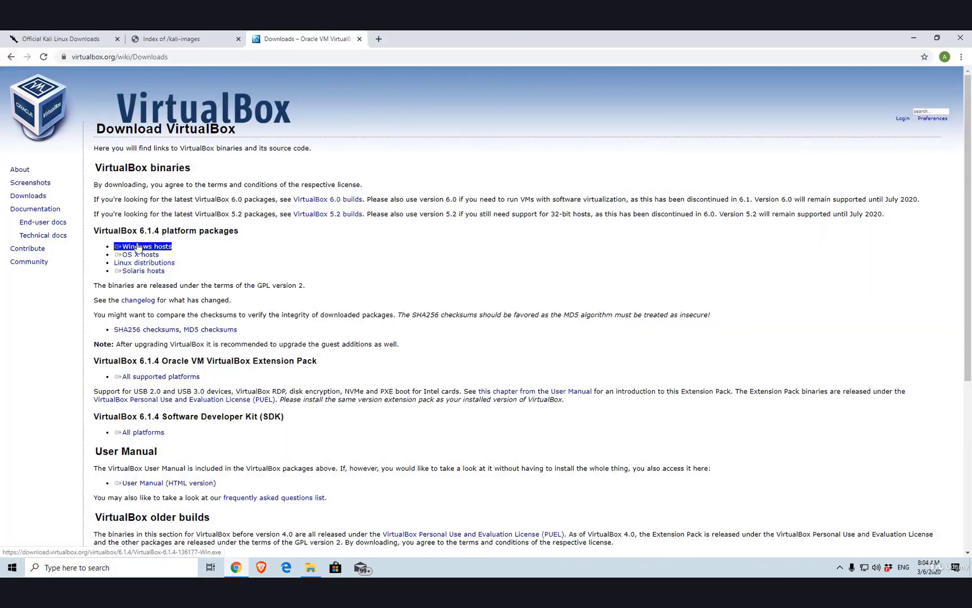
left_click(137, 247)
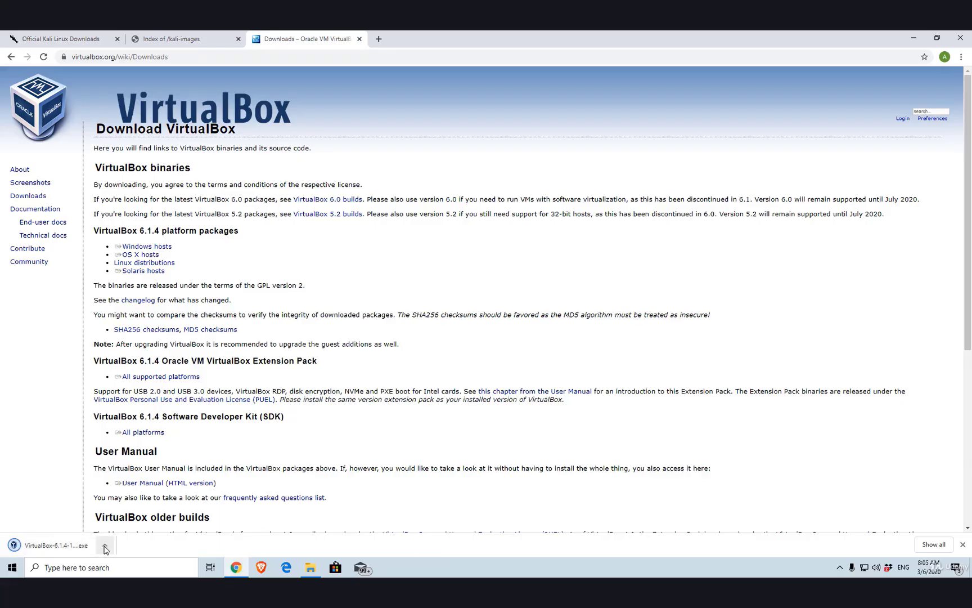
Show the downloaded VirtualBox installer in its folder and move it to the desktop.
left_click(105, 544)
left_click(119, 510)
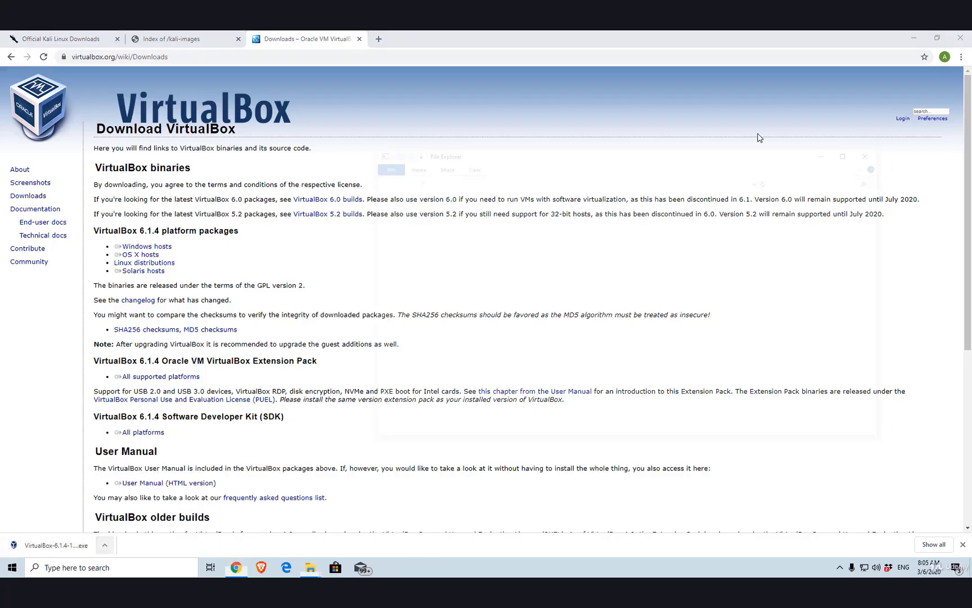
left_click(913, 38)
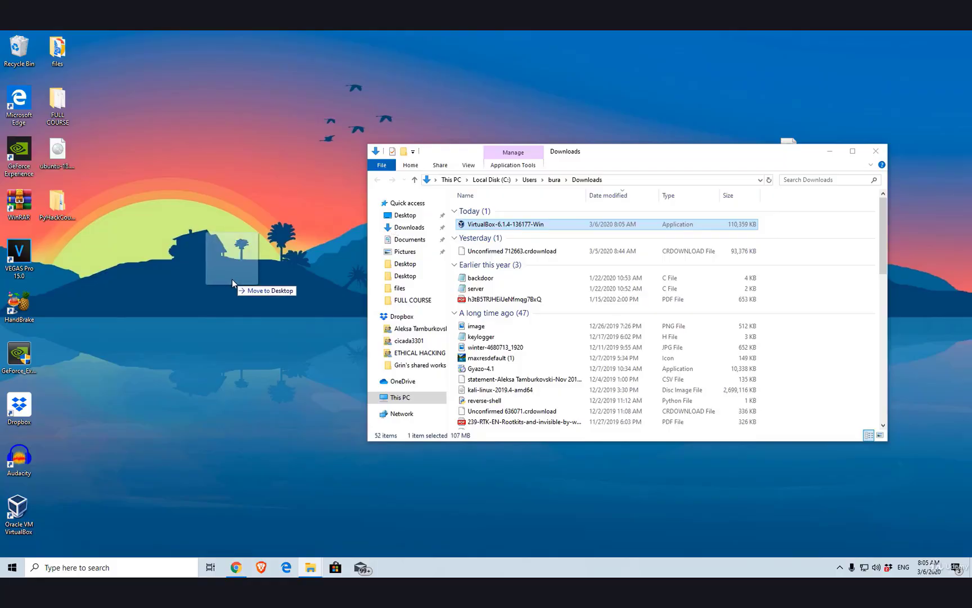
left_click(231, 318)
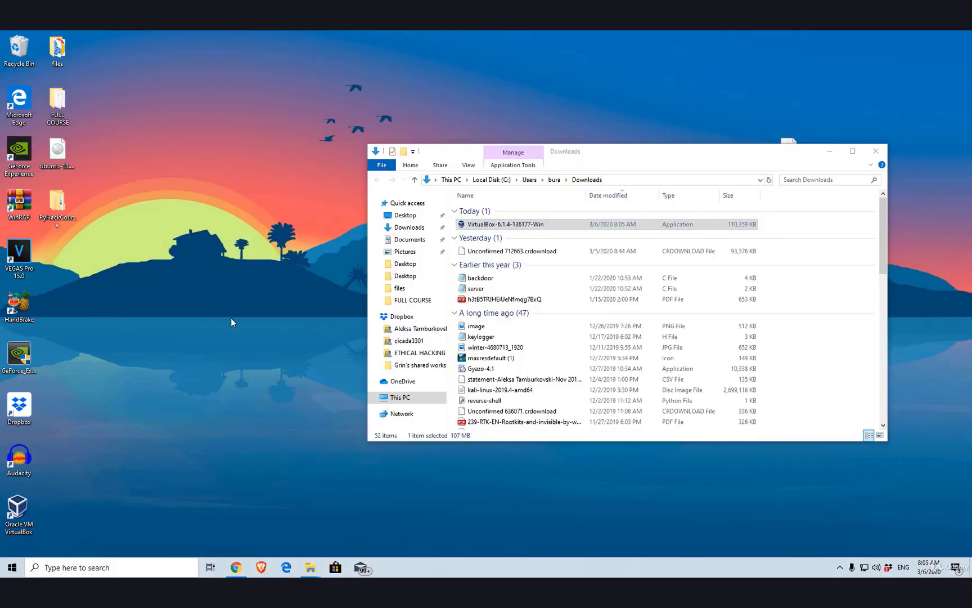
left_click(830, 151)
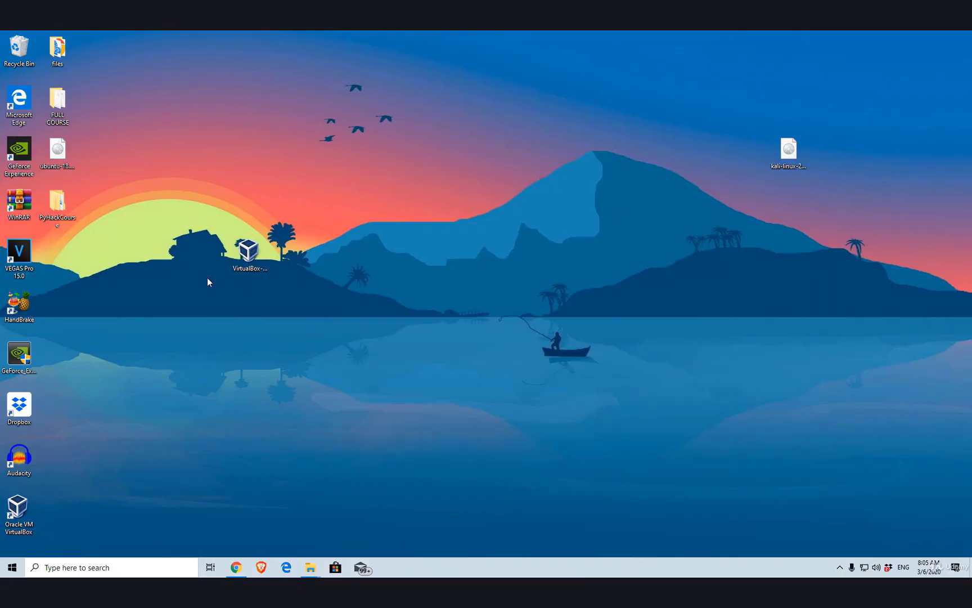
Launch the VirtualBox installer from the desktop and accept the default features, install location and shortcut options.
double_click(250, 251)
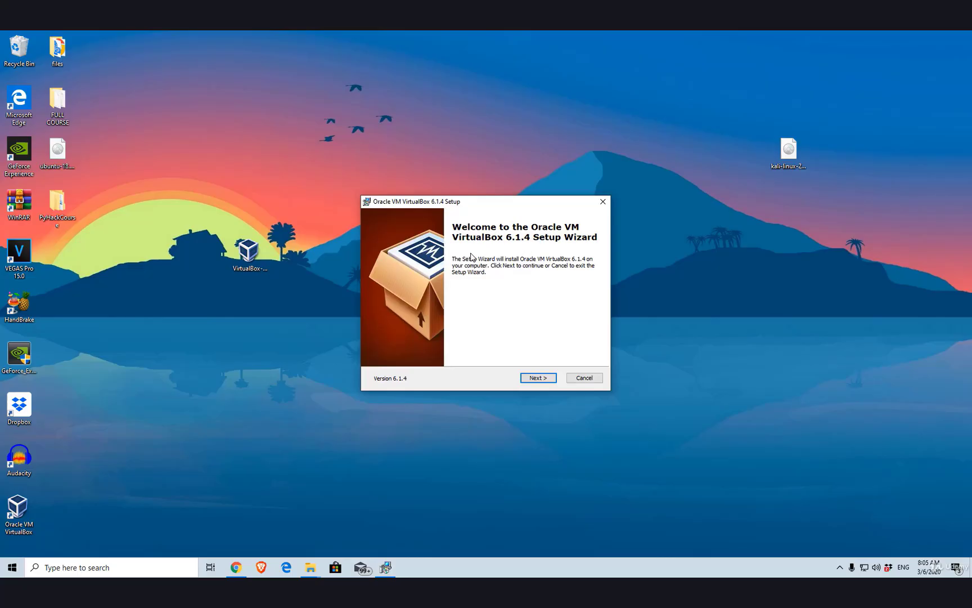
left_click(535, 379)
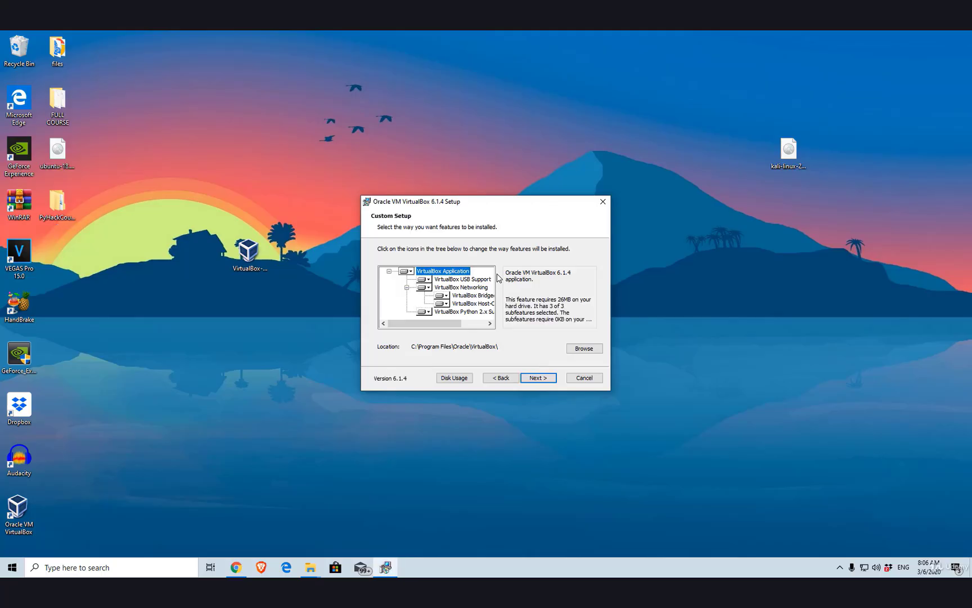
left_click(536, 379)
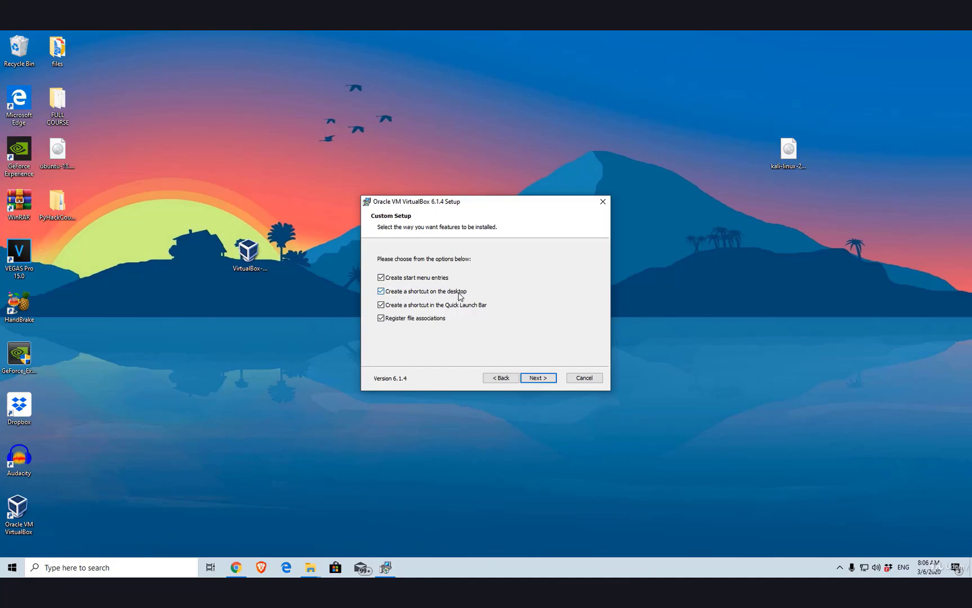
left_click(541, 378)
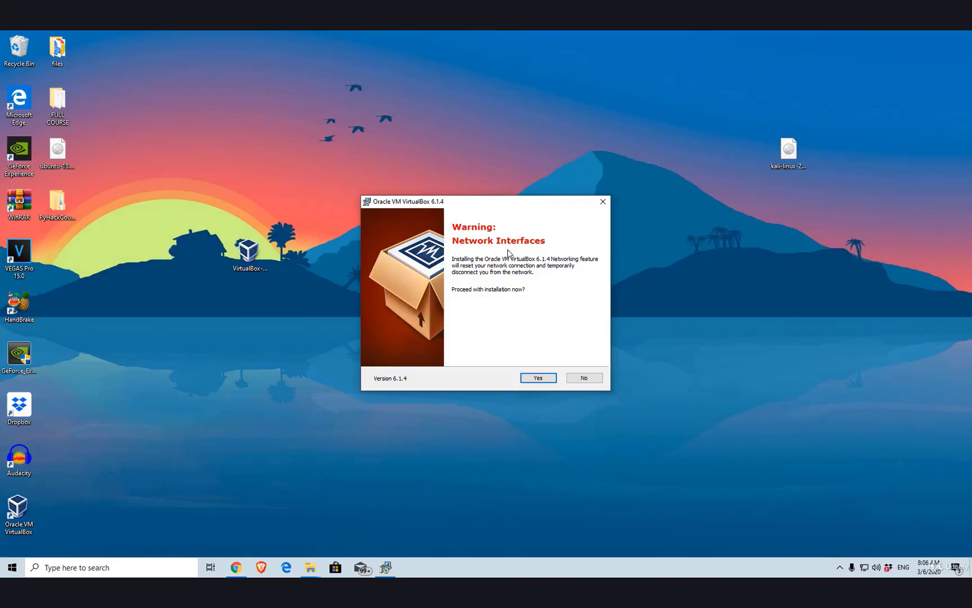
Accept the network interfaces warning, install VirtualBox with administrator permission, and finish setup with the program set to start.
left_click(537, 378)
left_click(550, 378)
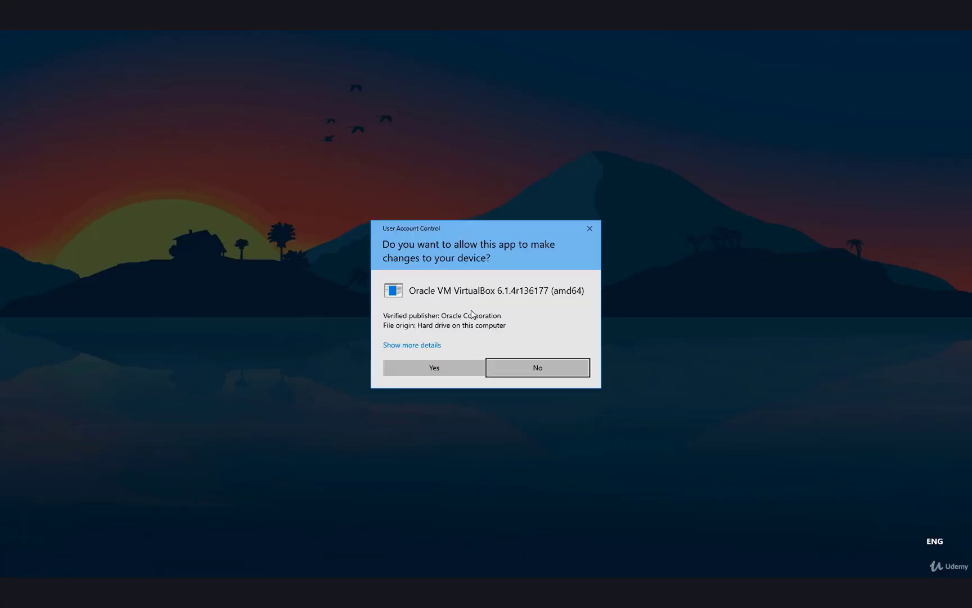
left_click(434, 367)
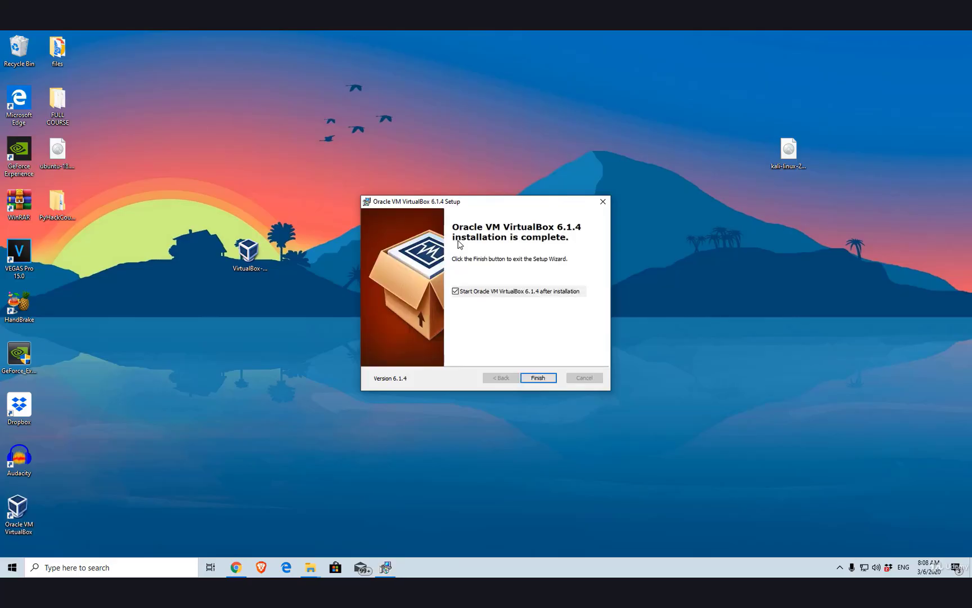
left_click(537, 378)
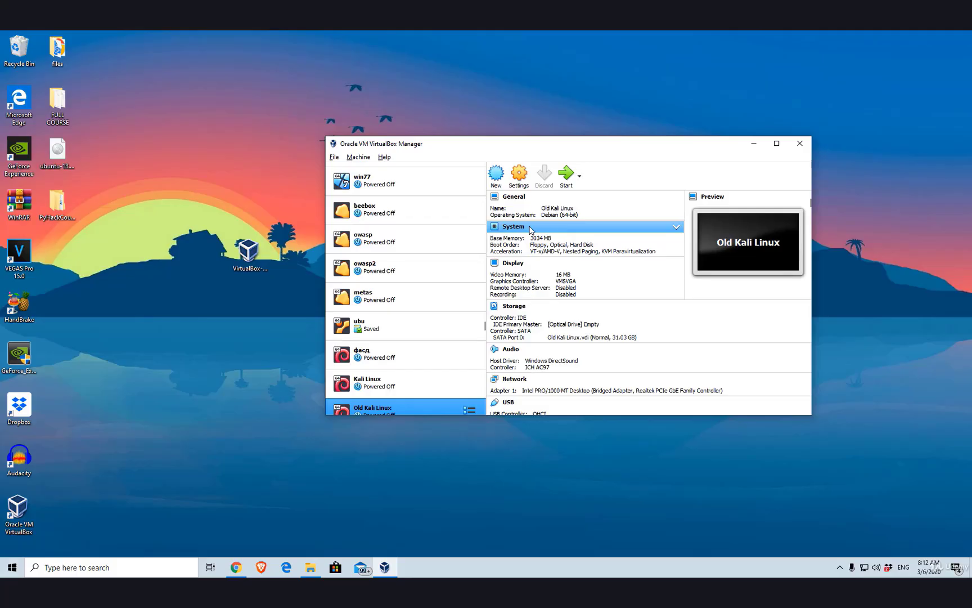
Switch to Chrome, review the official Kali Linux downloads, and open the kali-2019.4 folder in the old Kali images index.
left_click(245, 571)
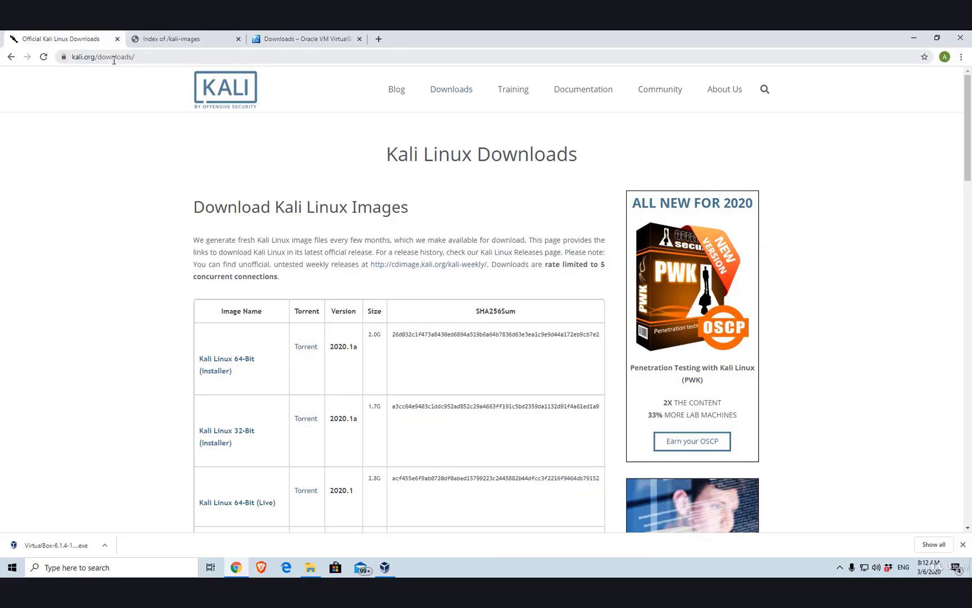
mouse_move(968, 134)
left_mouse_down()
mouse_move(971, 256)
mouse_move(971, 147)
left_mouse_up()
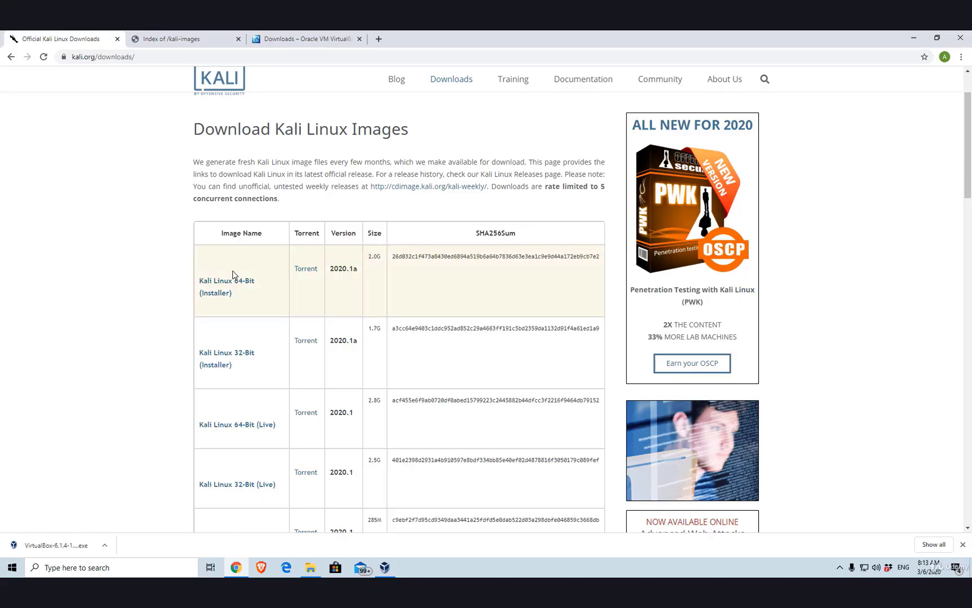
left_click(175, 37)
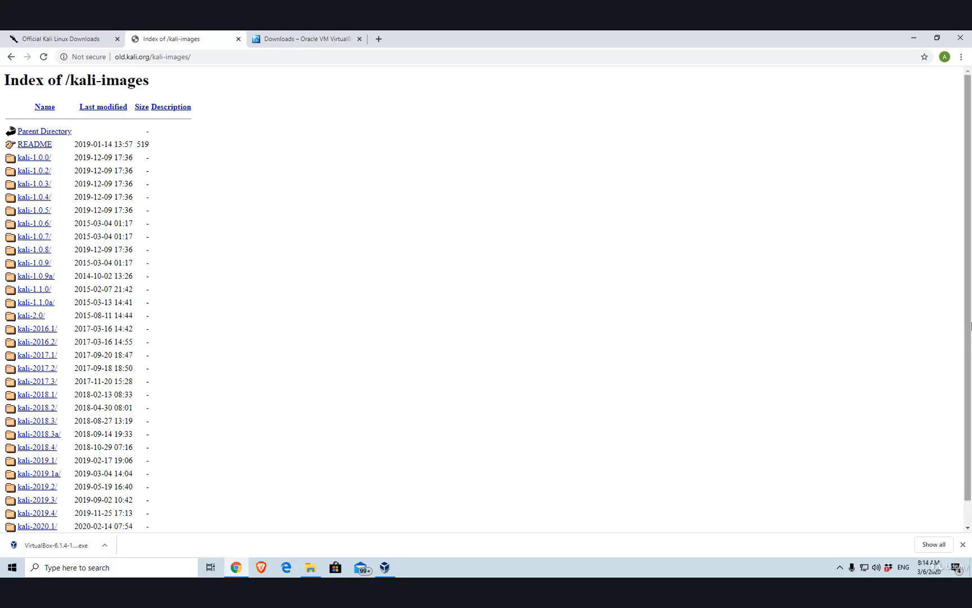
scroll(951, 369, "down", 1)
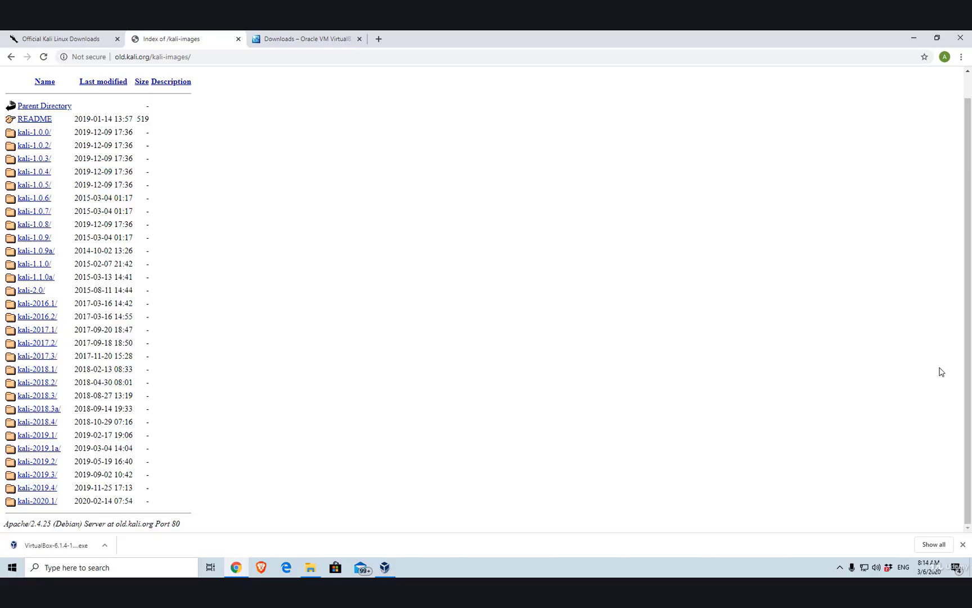
left_click(39, 490)
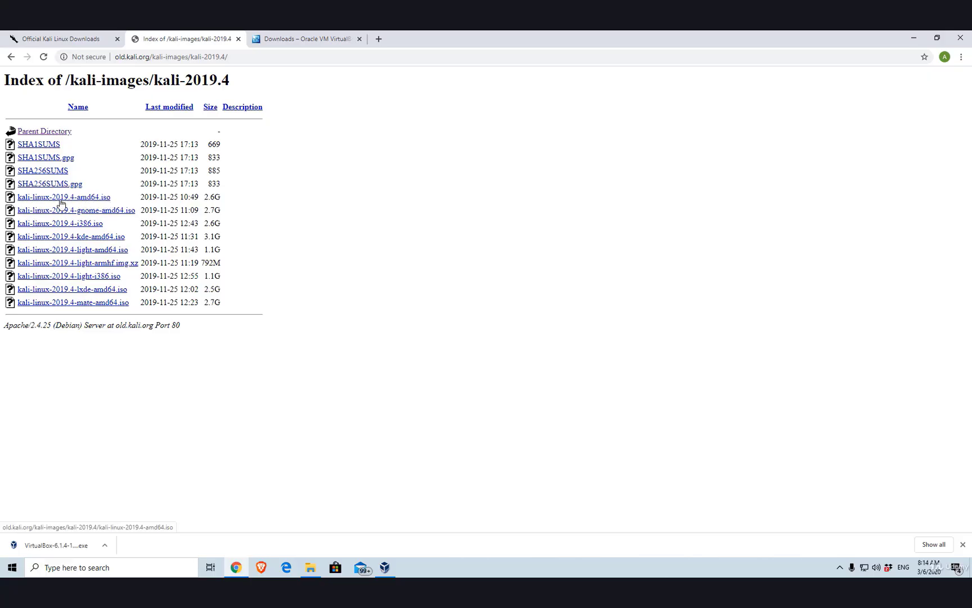
left_click(79, 35)
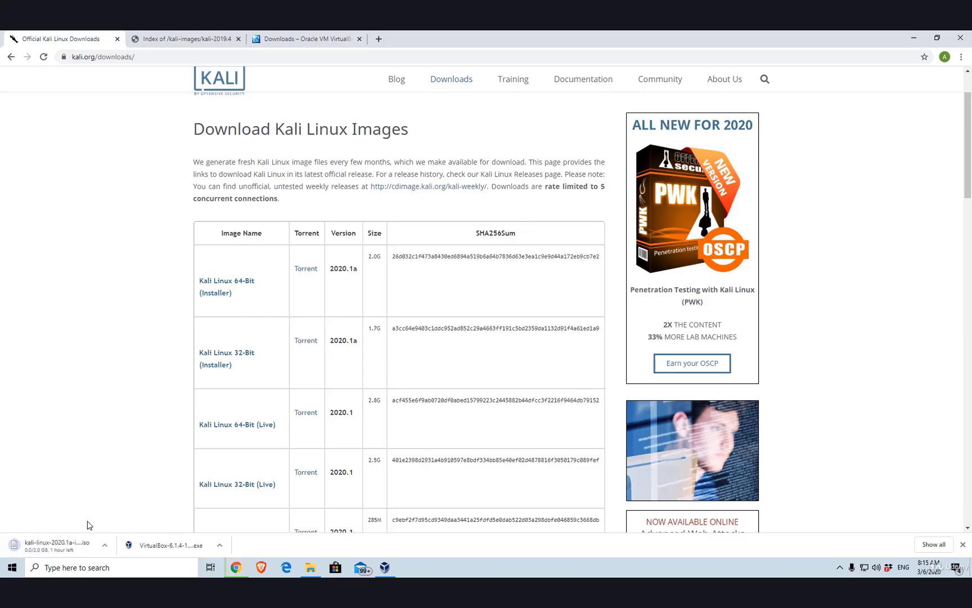
left_click(104, 545)
left_click(110, 532)
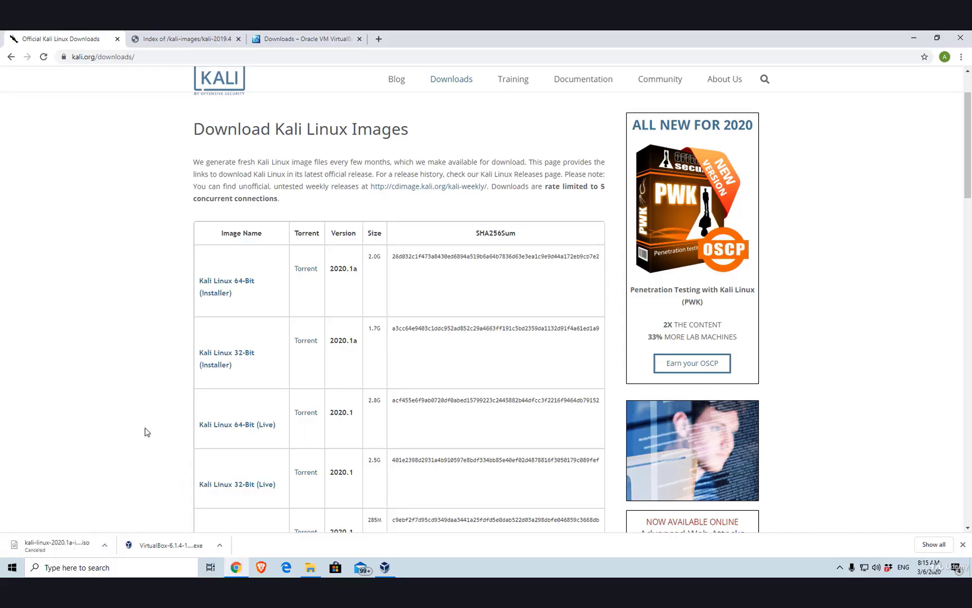
Switch to VirtualBox Manager and start a new virtual machine named NewKali with type Linux and version Debian (64-bit).
left_click(913, 37)
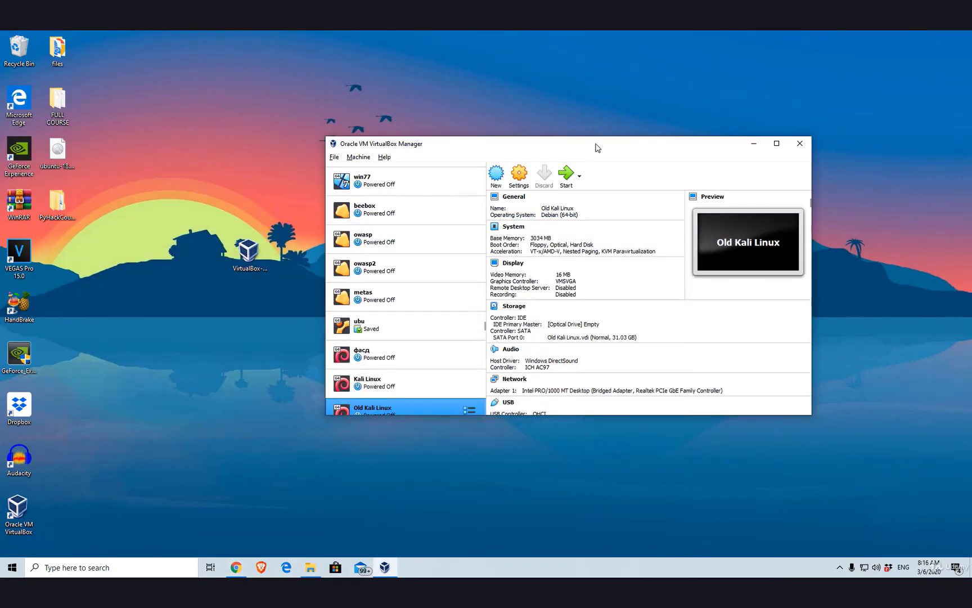
left_click_drag(597, 147, 591, 196)
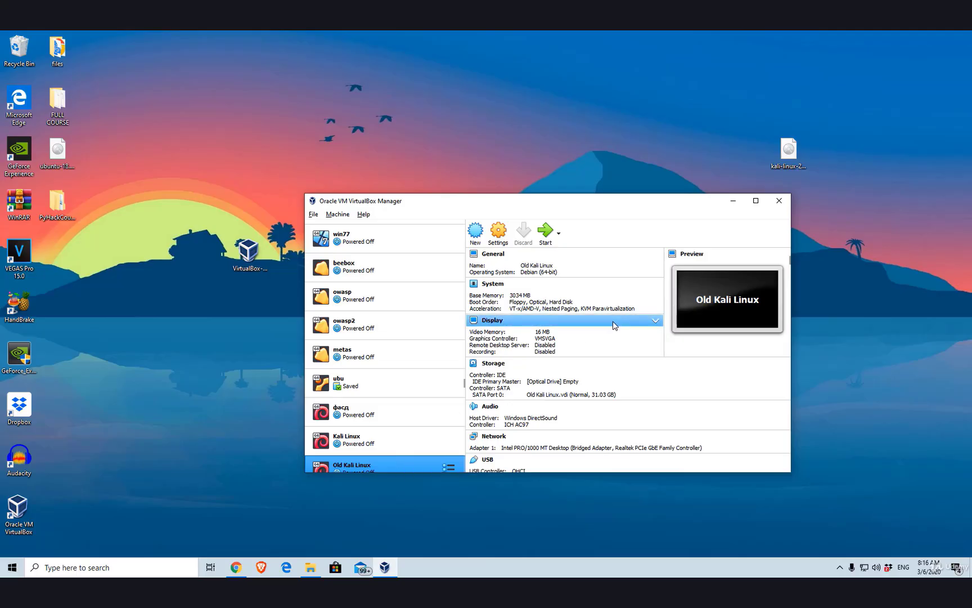
left_click(476, 231)
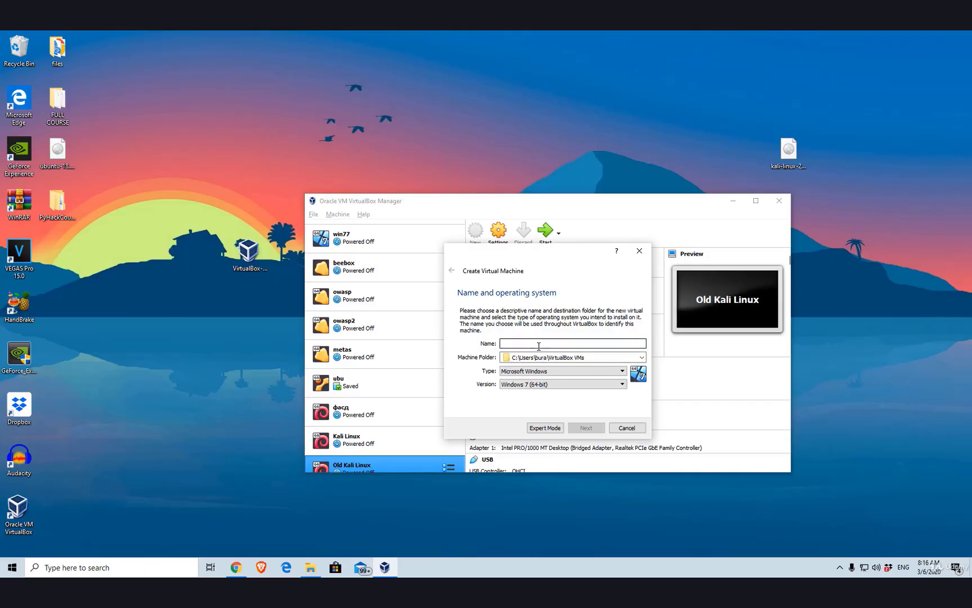
type("NewKali")
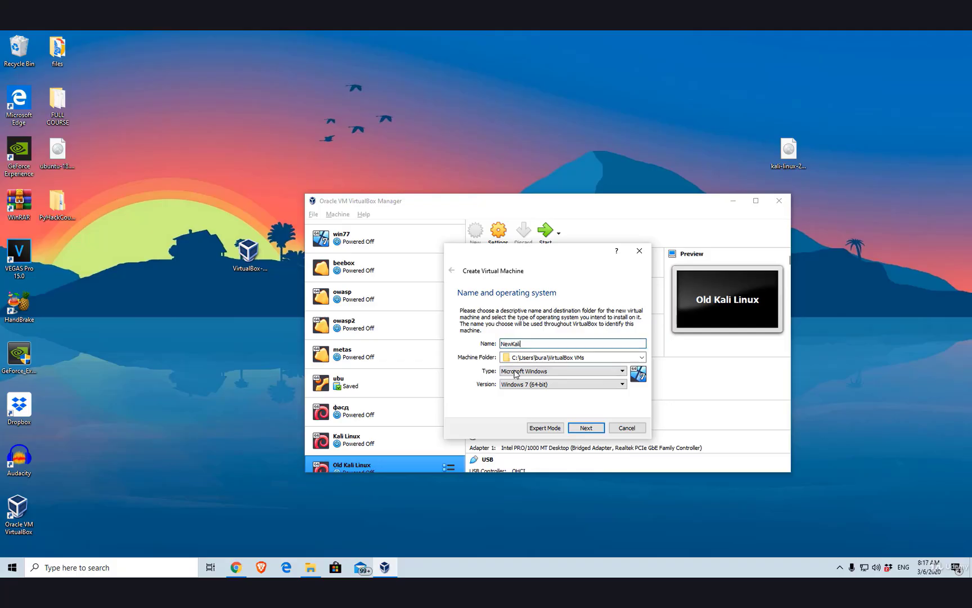
left_click(535, 375)
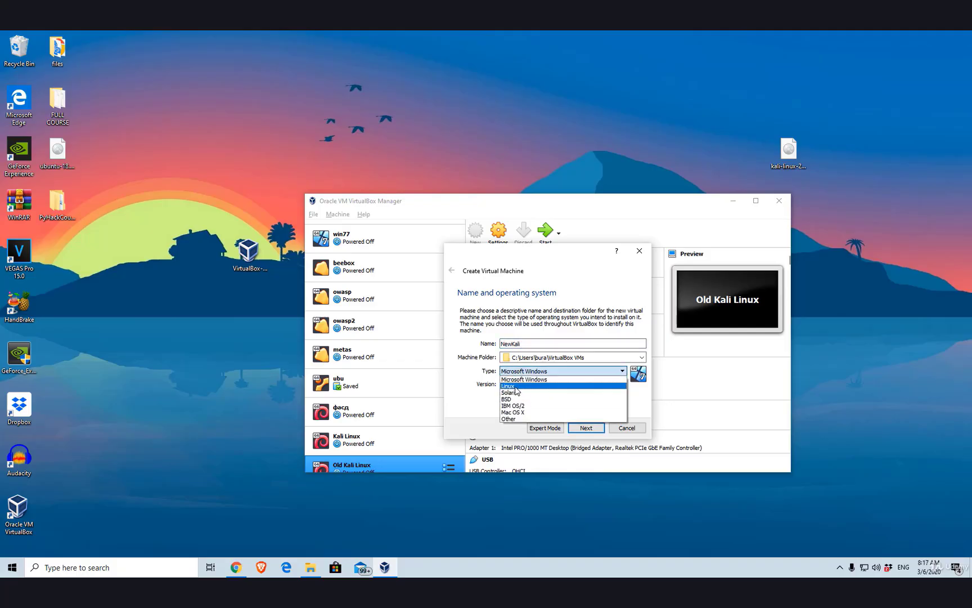
left_click(521, 387)
left_click(521, 387)
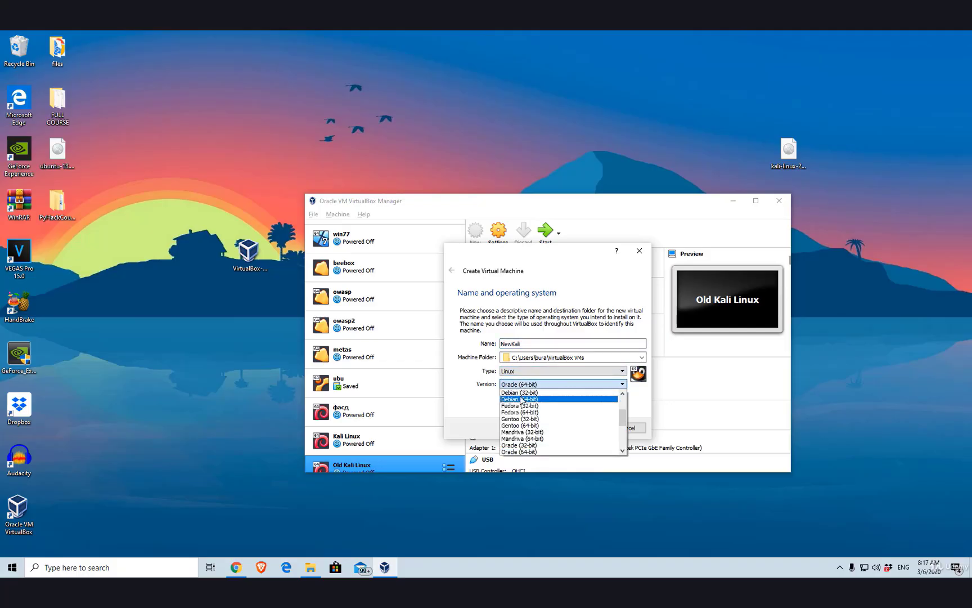
left_click(517, 403)
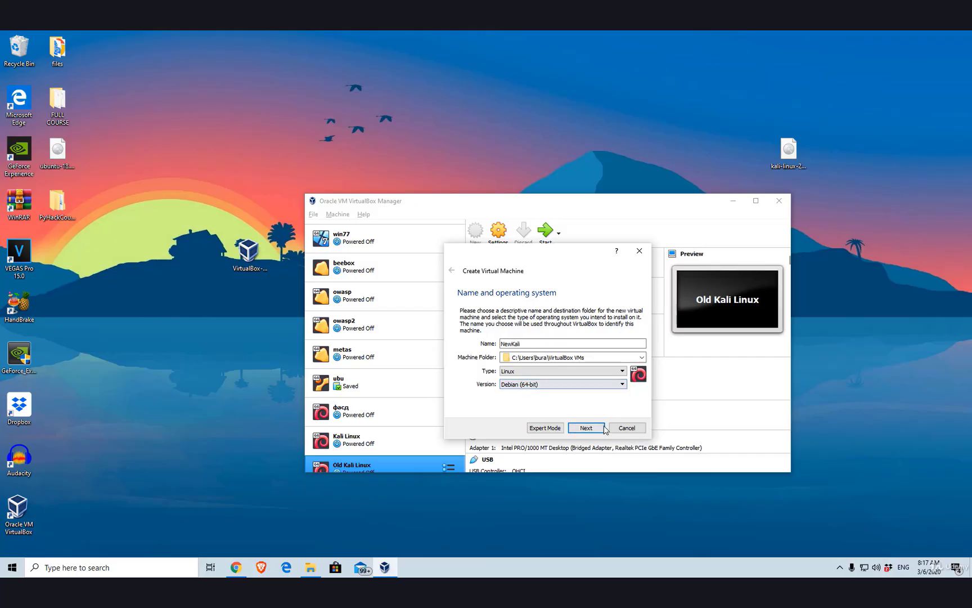
left_click(586, 429)
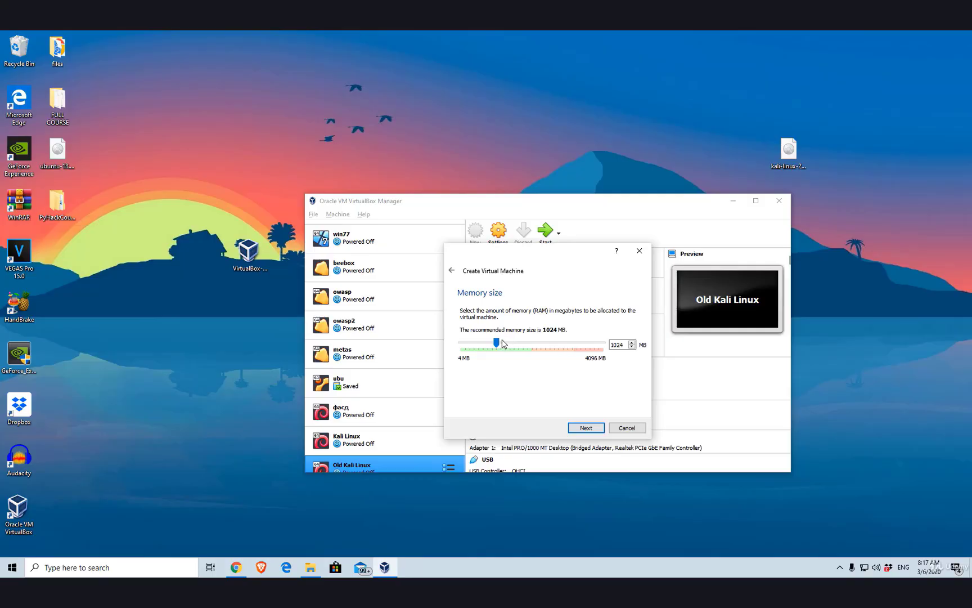
Accept 1024 MB of memory for the new machine and choose to create a virtual hard disk now.
mouse_move(498, 342)
left_mouse_down()
mouse_move(602, 348)
mouse_move(501, 345)
left_mouse_up()
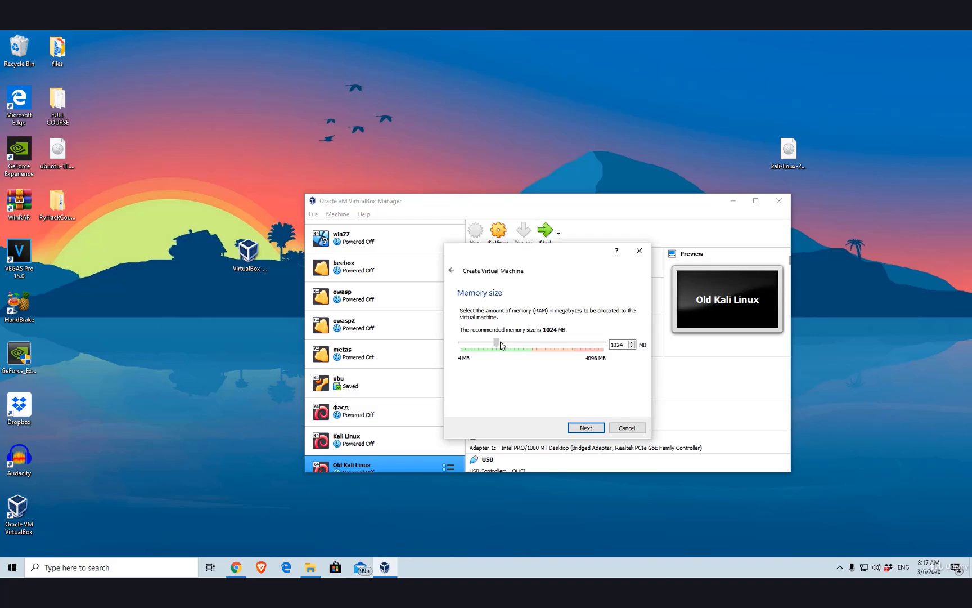
left_click(585, 428)
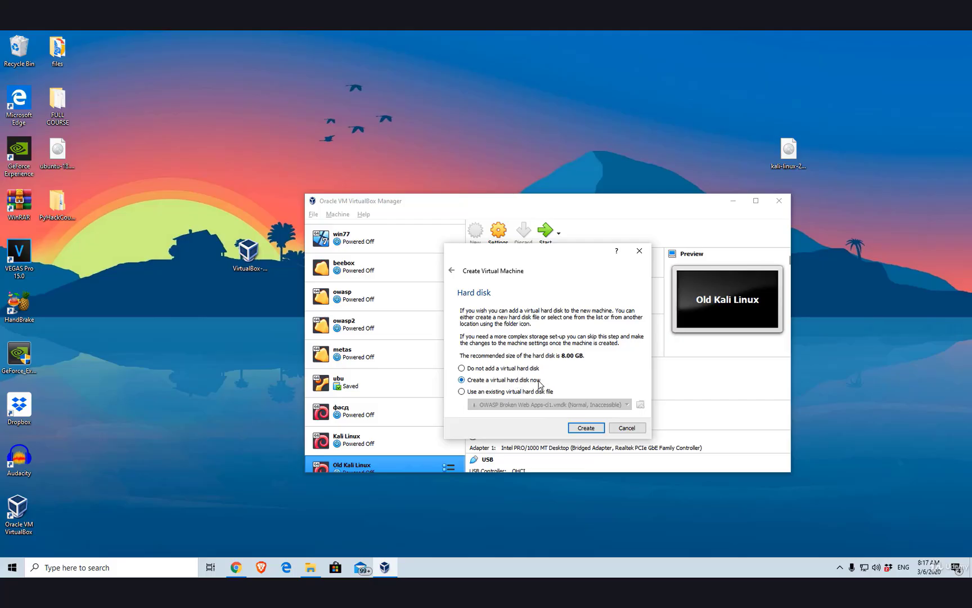
left_click(586, 428)
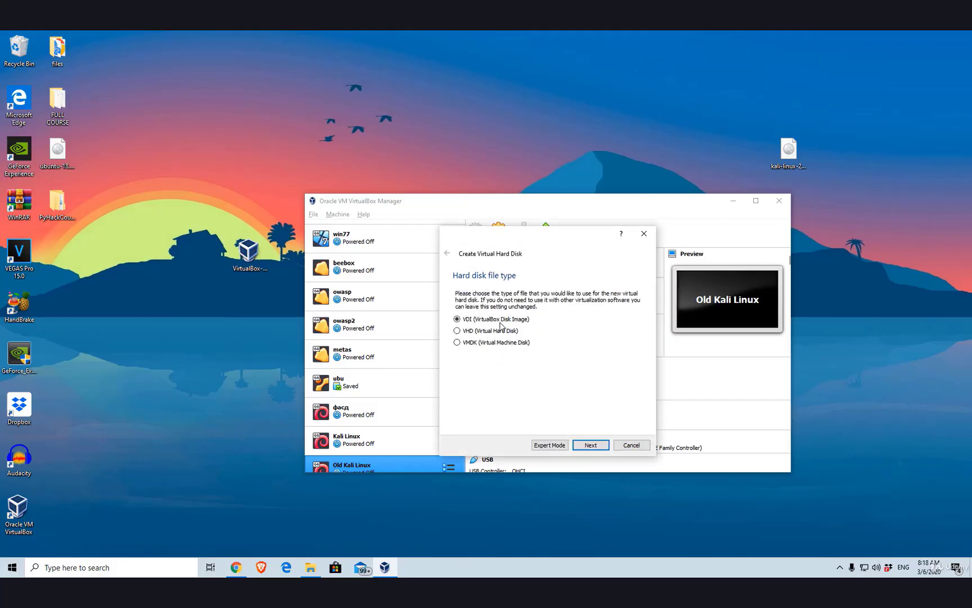
Create the NewKali virtual hard disk as a dynamically allocated VDI with a size of 20.13 GB.
left_click(591, 445)
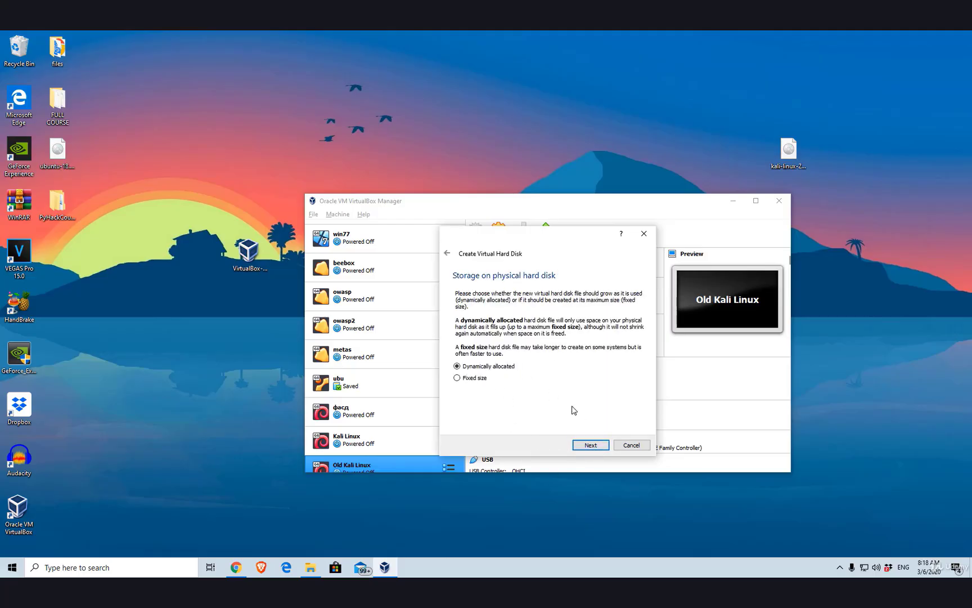
left_click(590, 445)
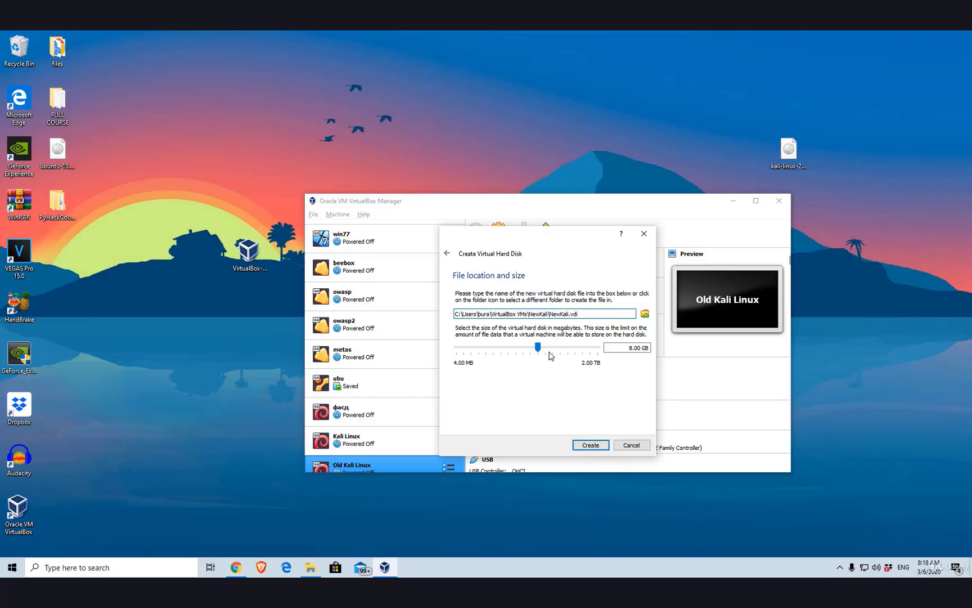
left_click_drag(538, 348, 548, 347)
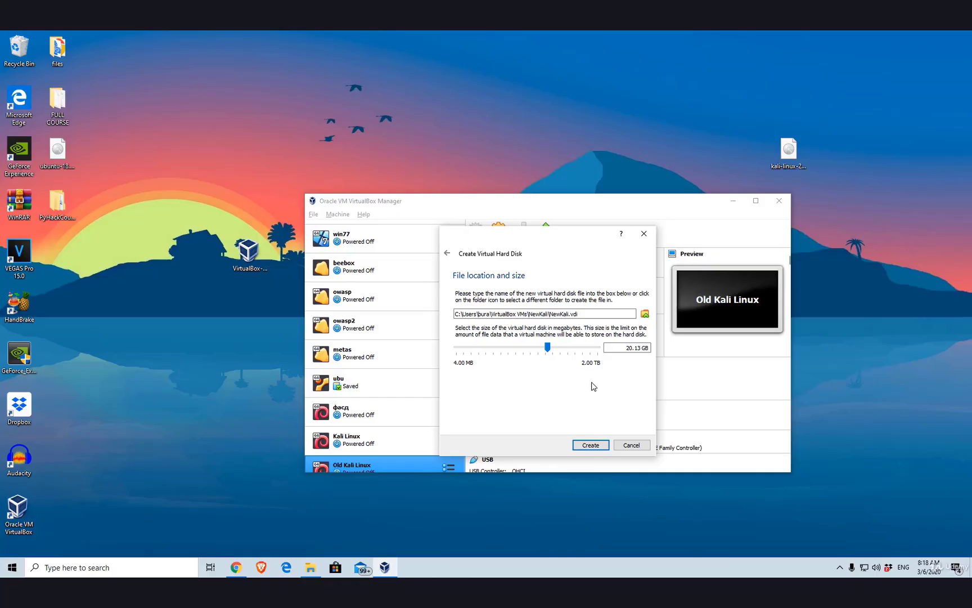
left_click(591, 445)
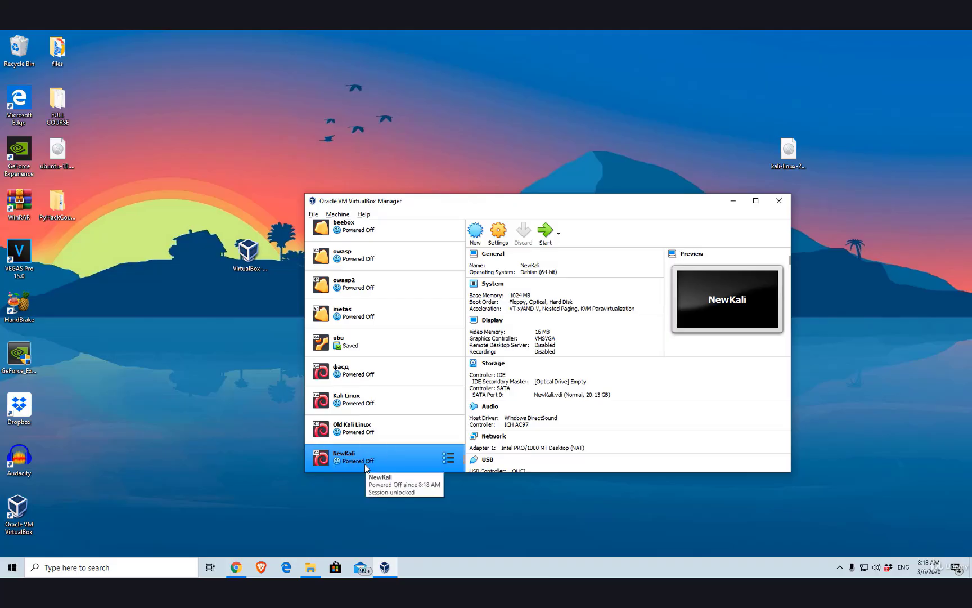
In NewKali's storage settings, remove the empty optical drive from the IDE controller and confirm the removal.
left_click(497, 231)
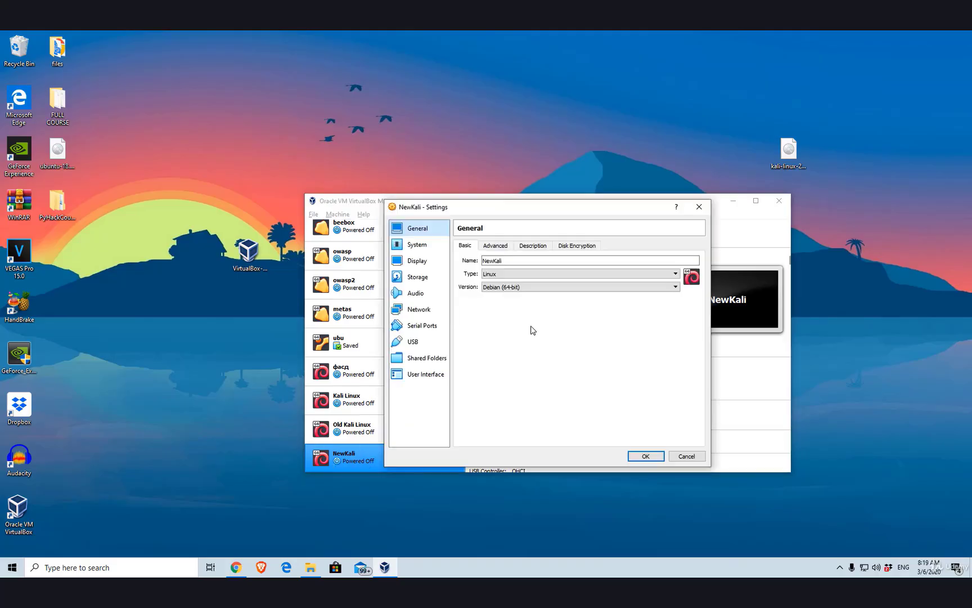
left_click(419, 276)
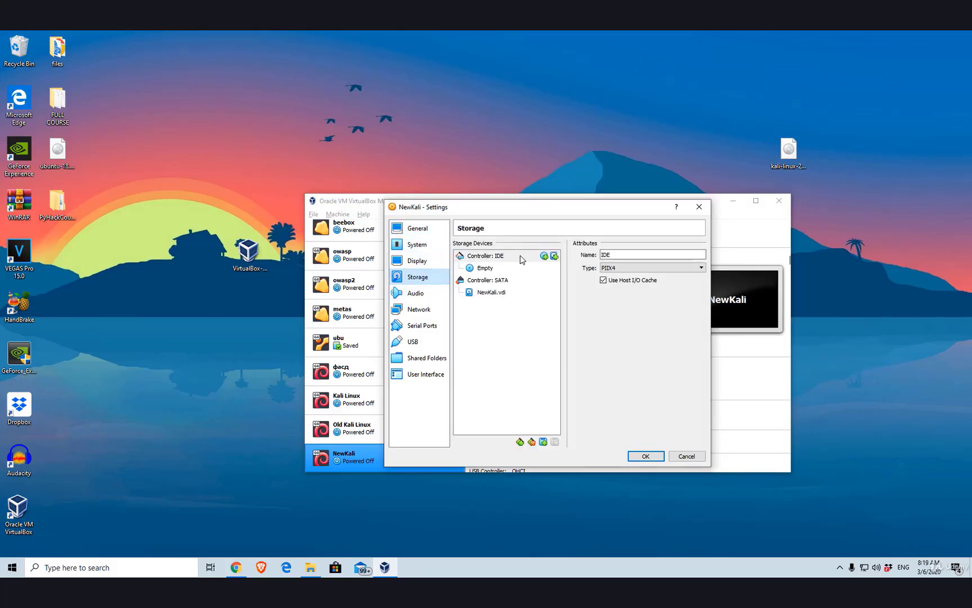
left_click(486, 268)
right_click(485, 273)
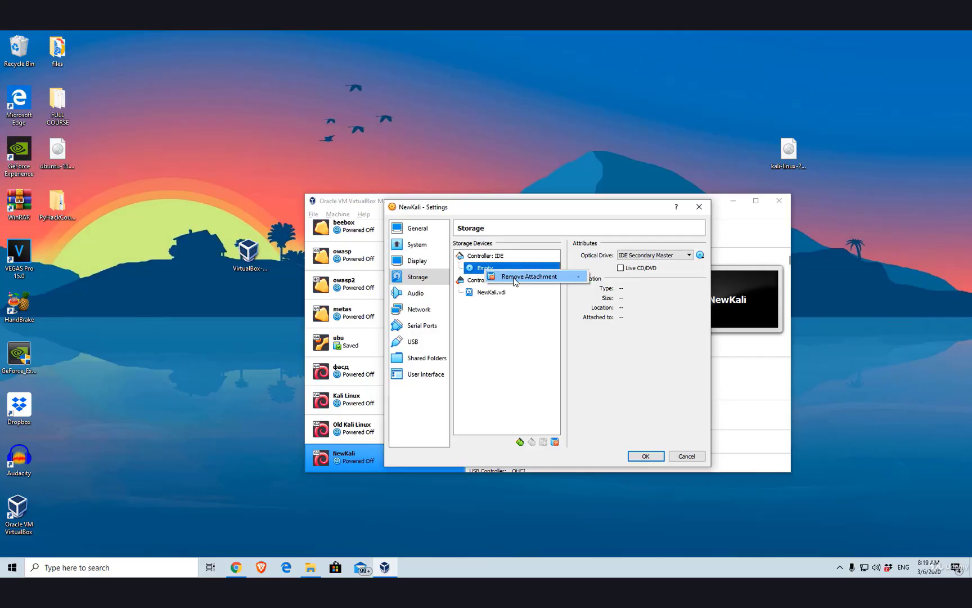
left_click(513, 277)
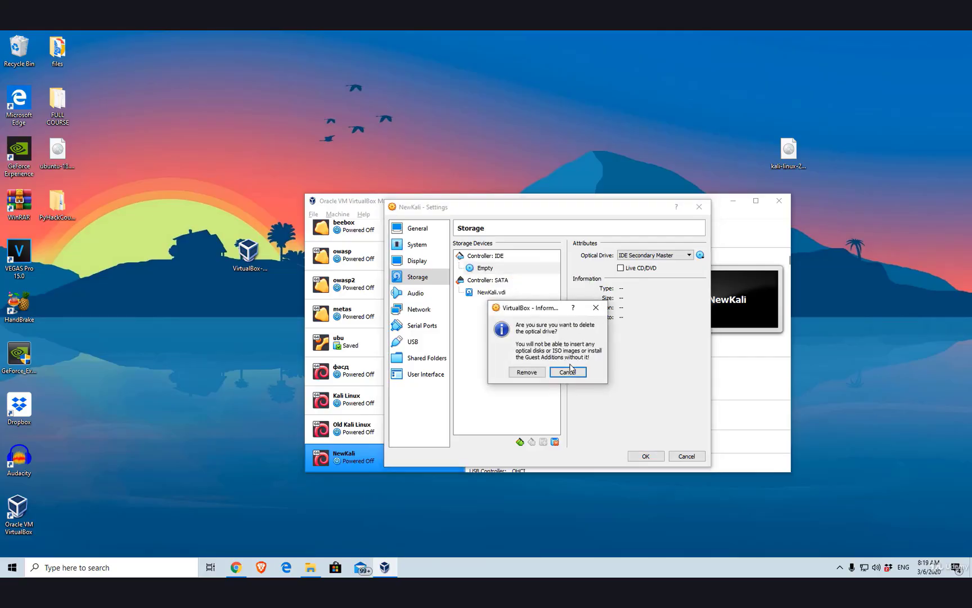
left_click(537, 373)
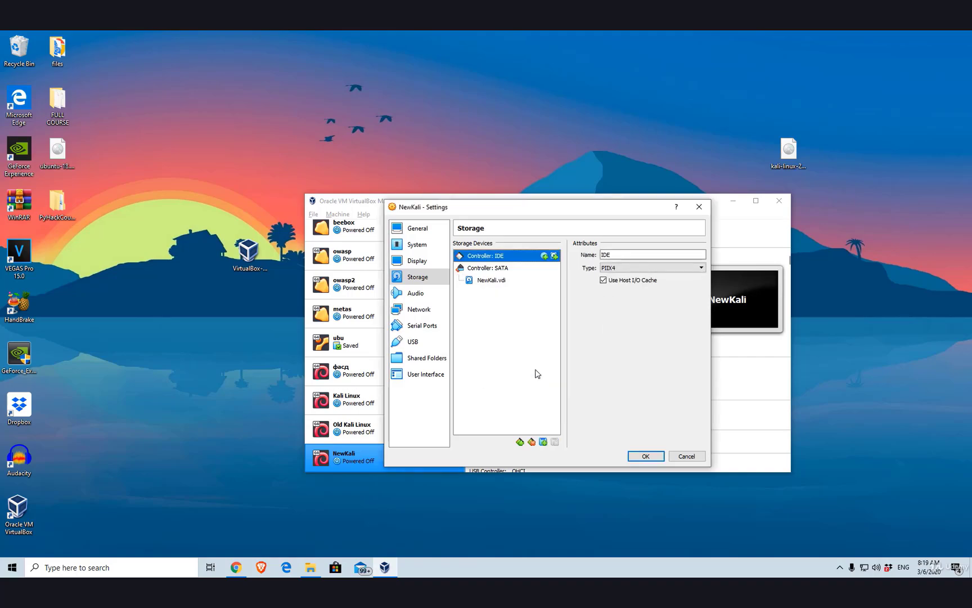
Add an optical drive to the IDE controller with the kali-linux-2020.1a-installer-amd64.iso image.
left_click(544, 256)
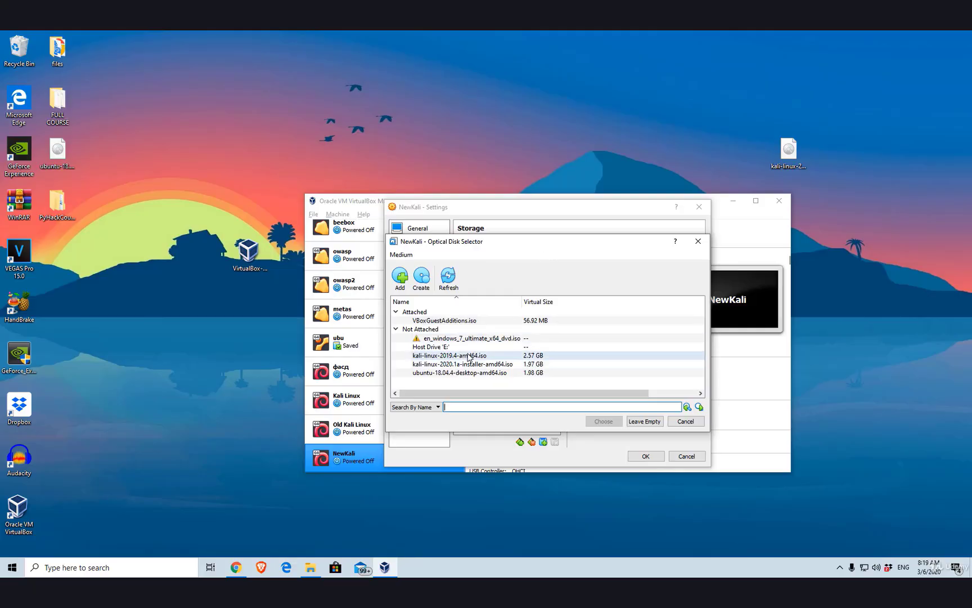
mouse_move(467, 359)
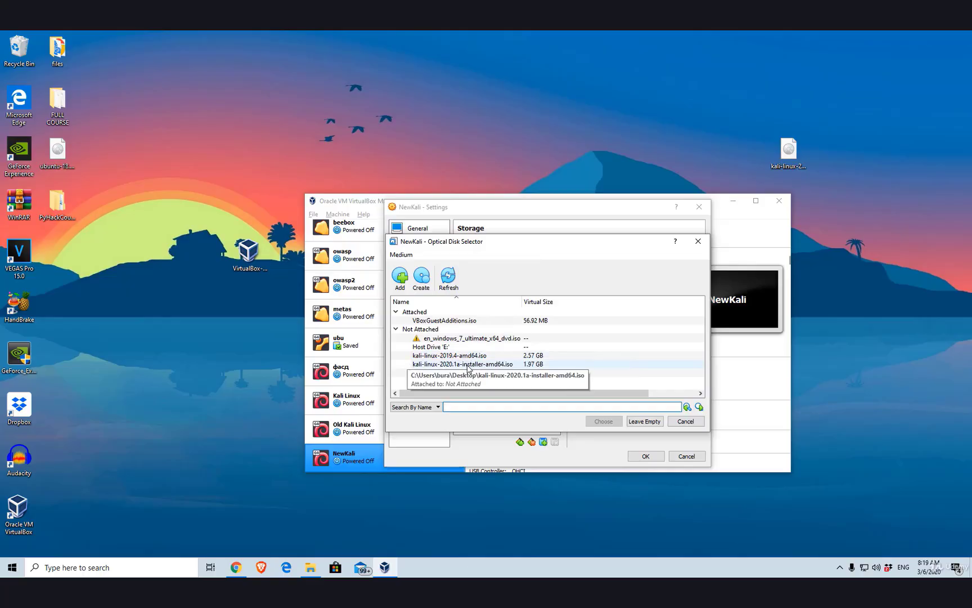
left_click(420, 366)
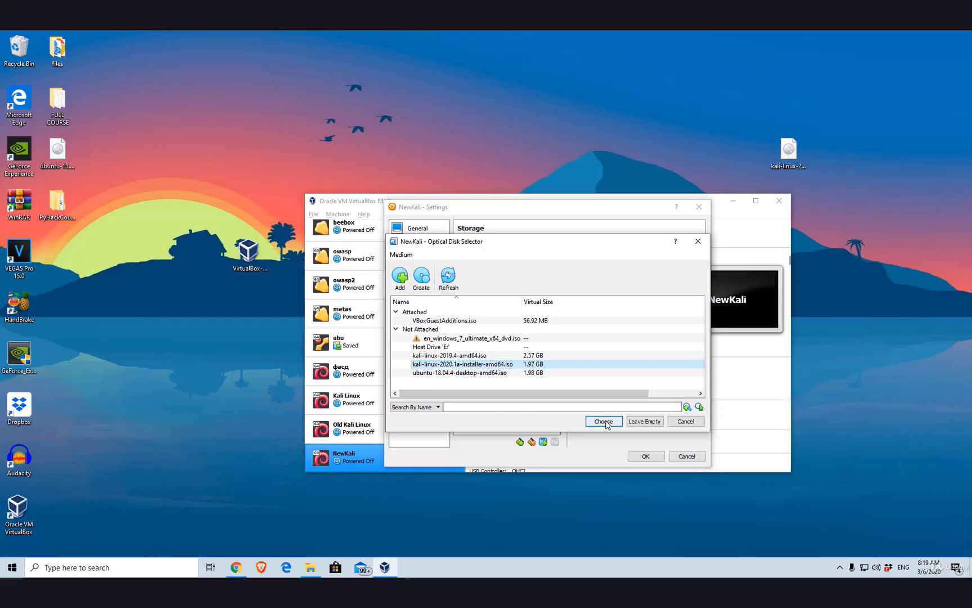
left_click(604, 421)
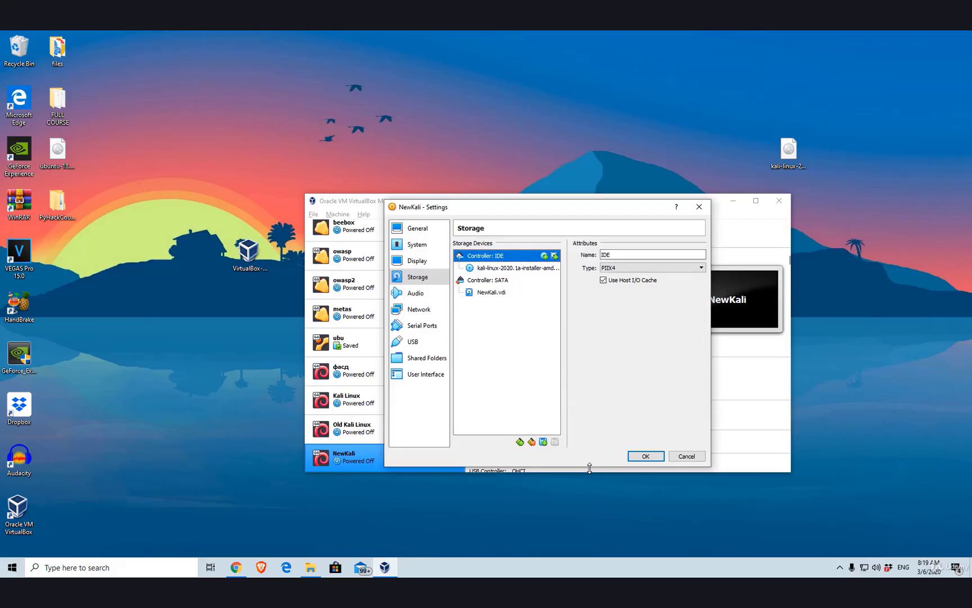
left_click(544, 256)
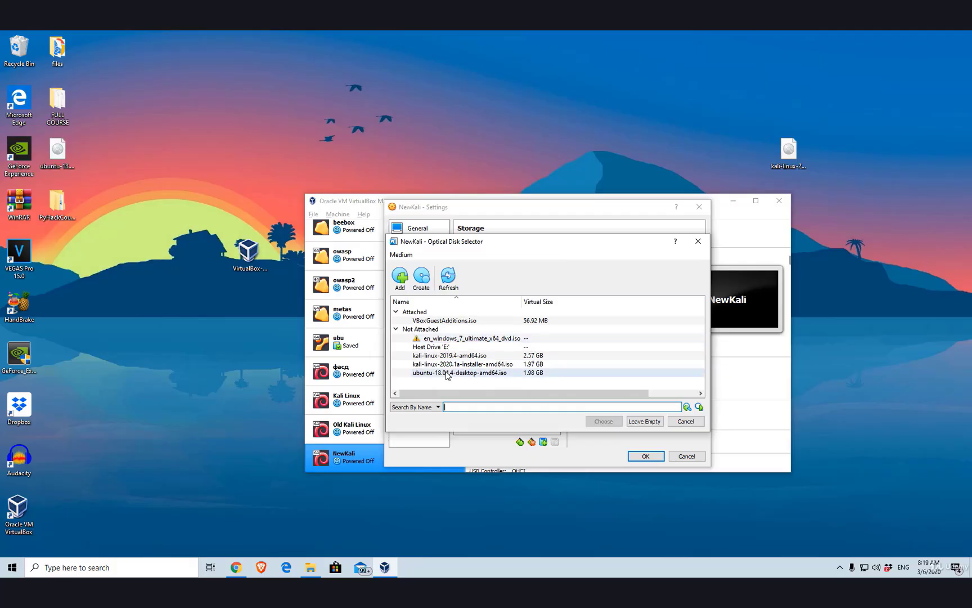
left_click(400, 277)
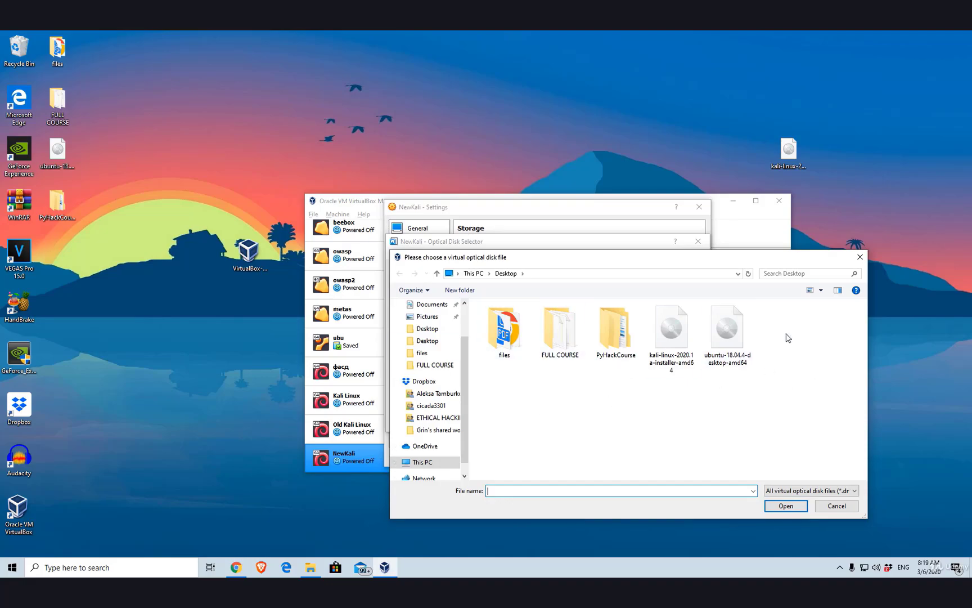
left_click(837, 506)
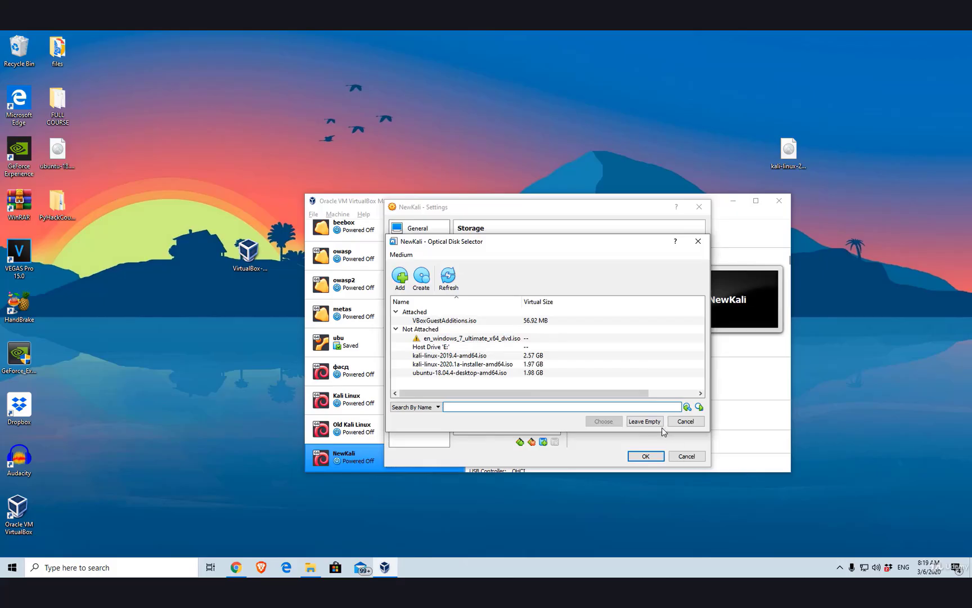
left_click(685, 421)
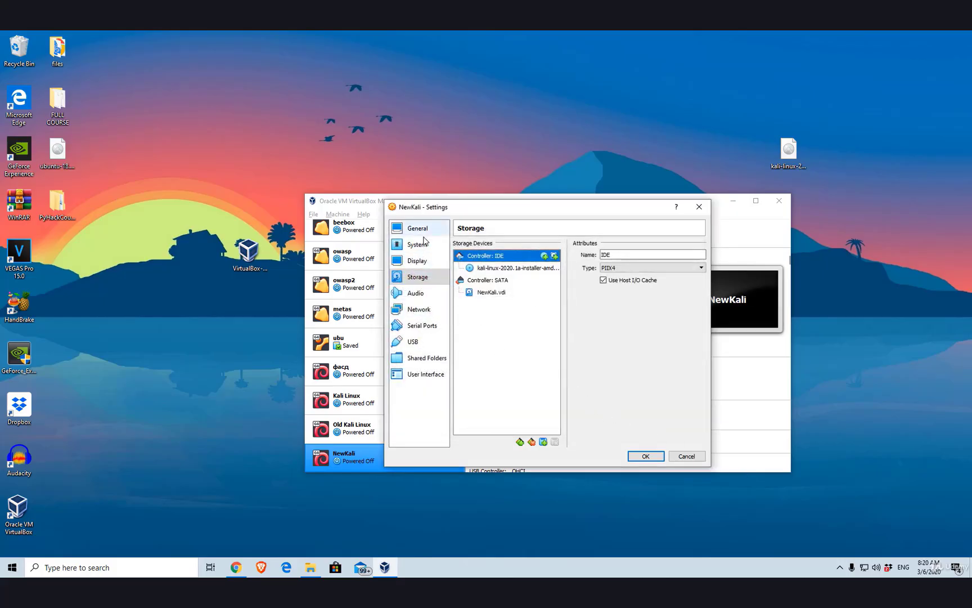
Attach network Adapter 1 to Bridged Adapter using the Realtek PCIe GbE Family Controller and save NewKali's settings.
left_click(415, 312)
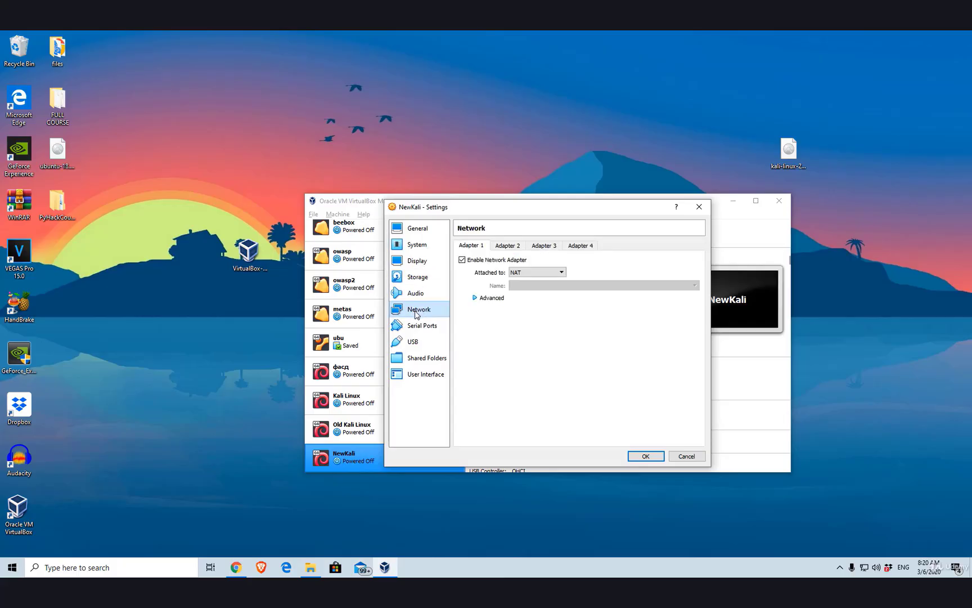
left_click(509, 274)
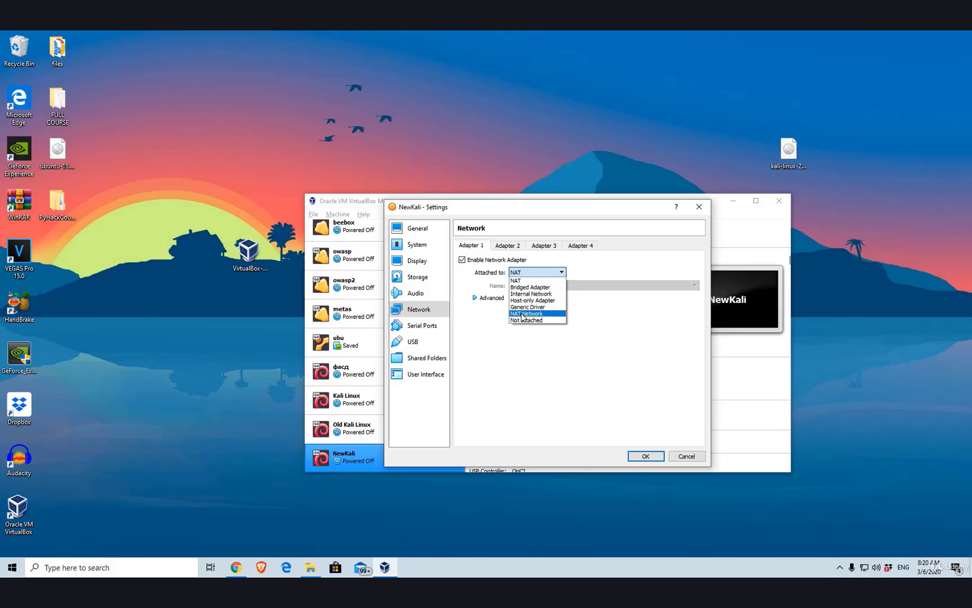
left_click(523, 289)
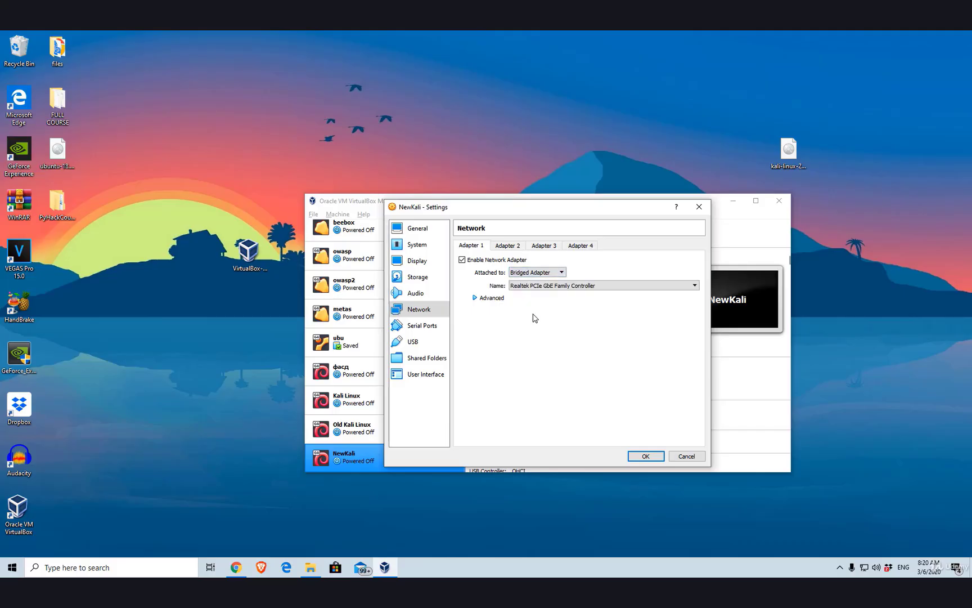
left_click(554, 286)
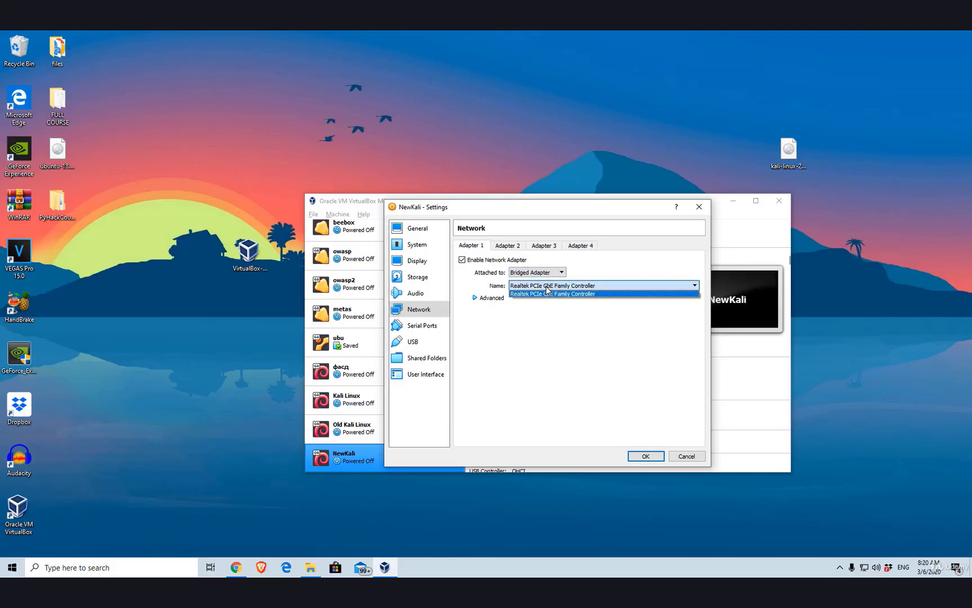
left_click(548, 322)
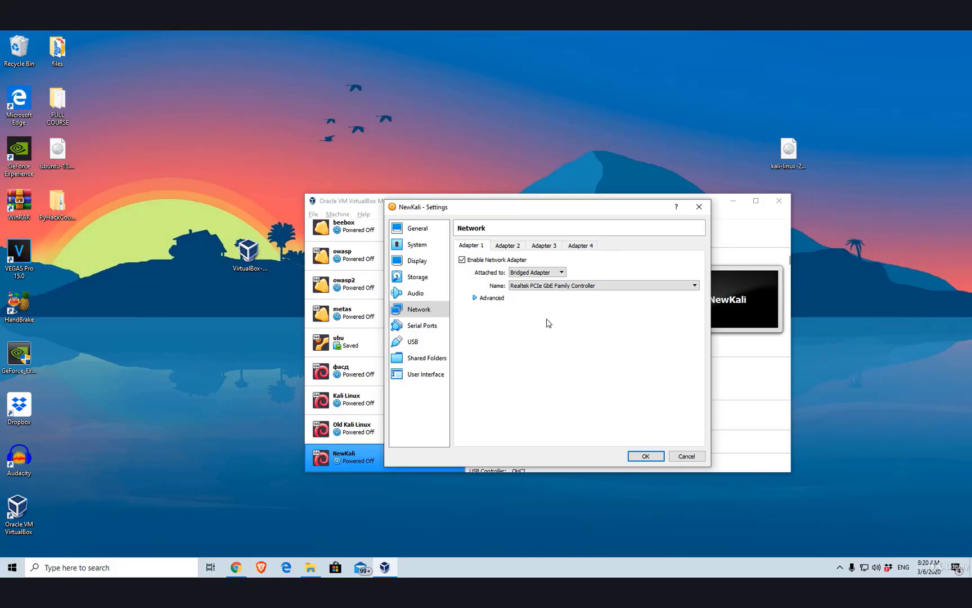
left_click(645, 456)
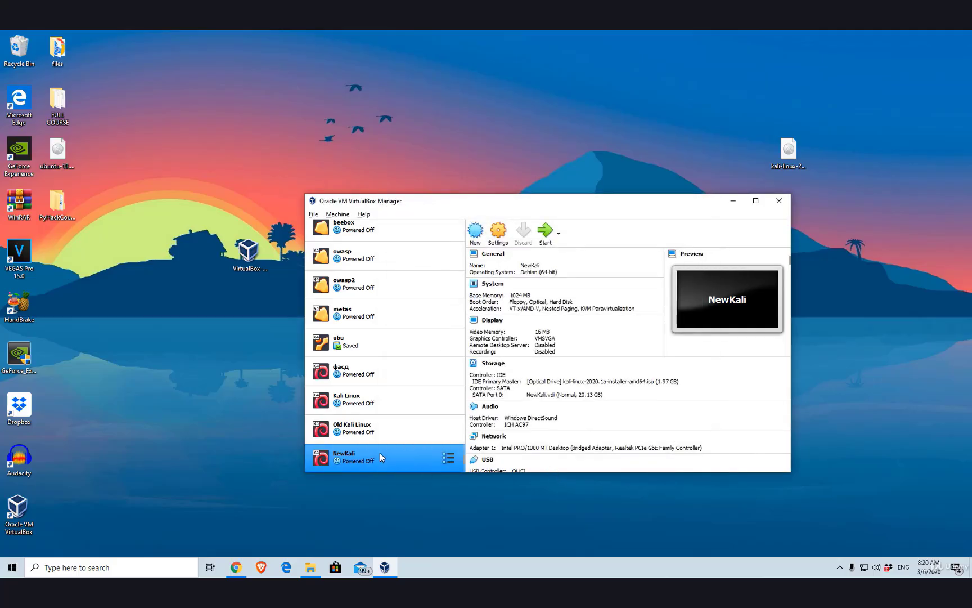